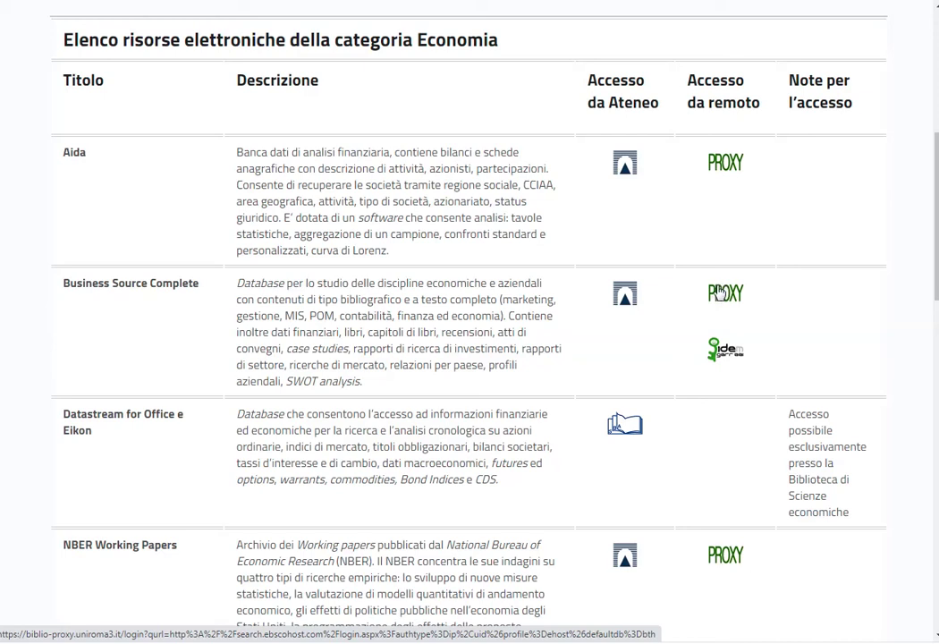
Open the Business Source Complete database from the Economia resource list and examine its advanced search limiters, including publication and document types
click(639, 301)
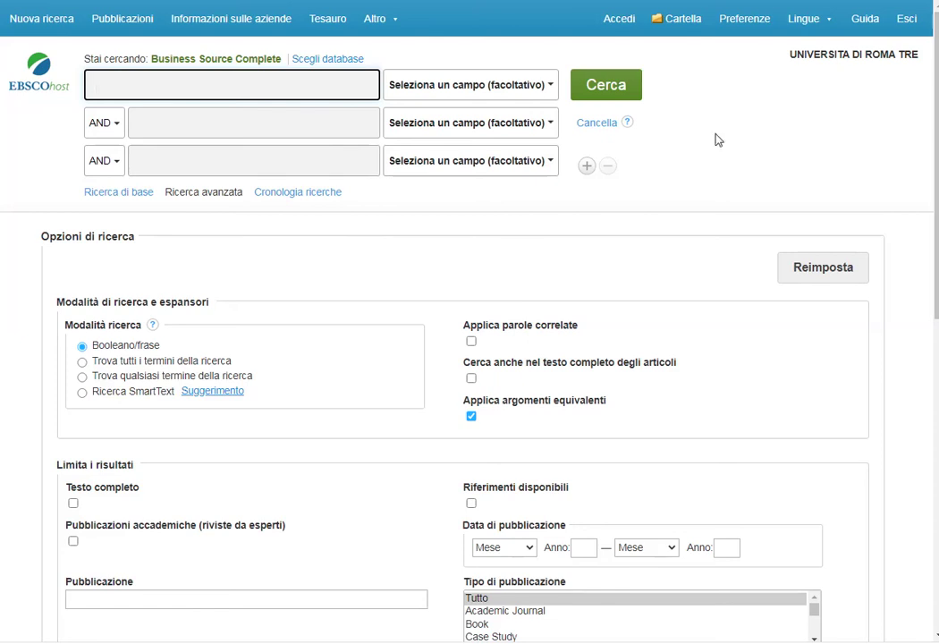
scroll(936, 304, down, 1)
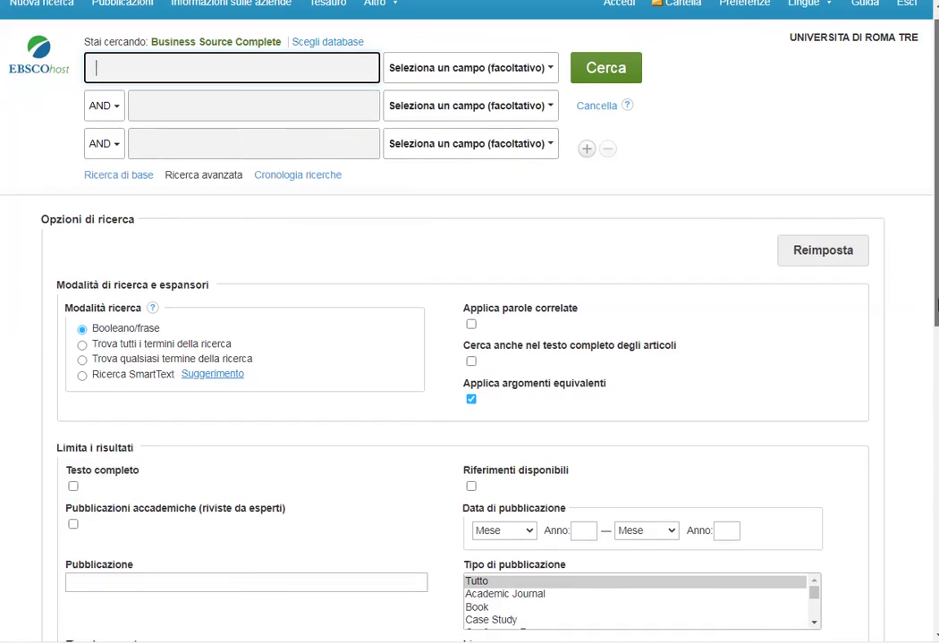
scroll(936, 304, down, 2)
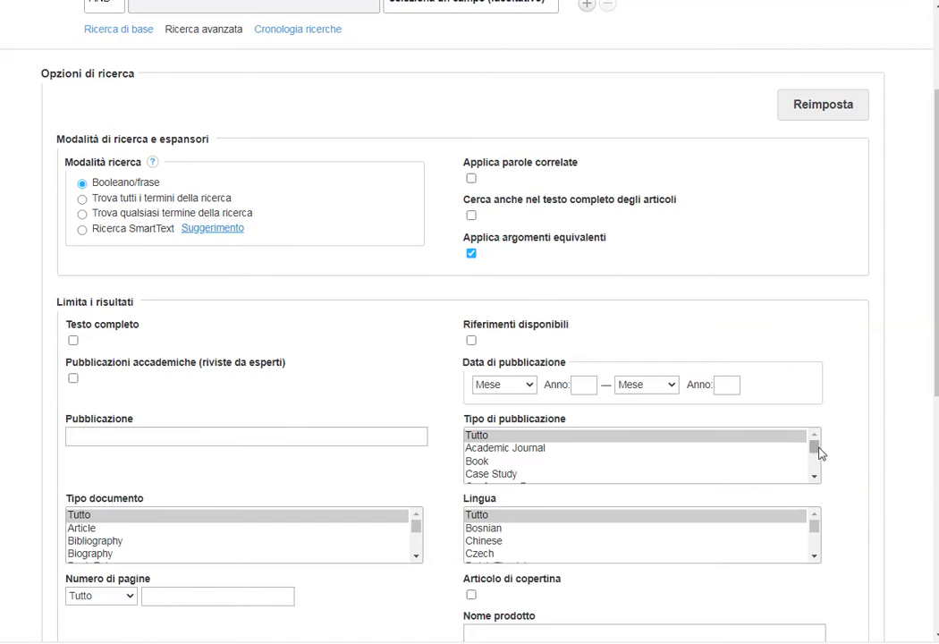
drag(818, 454, 820, 473)
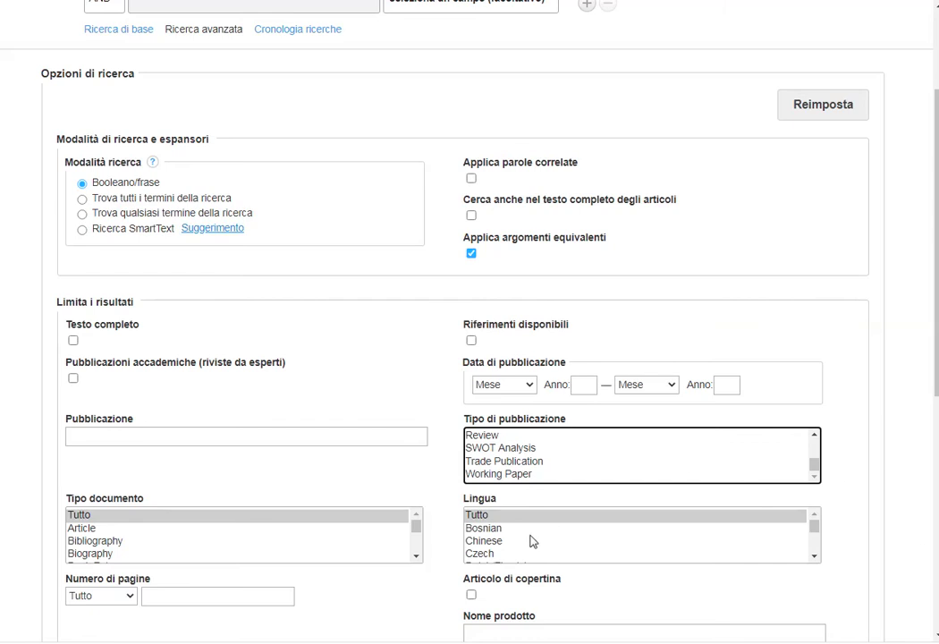
drag(419, 526, 419, 528)
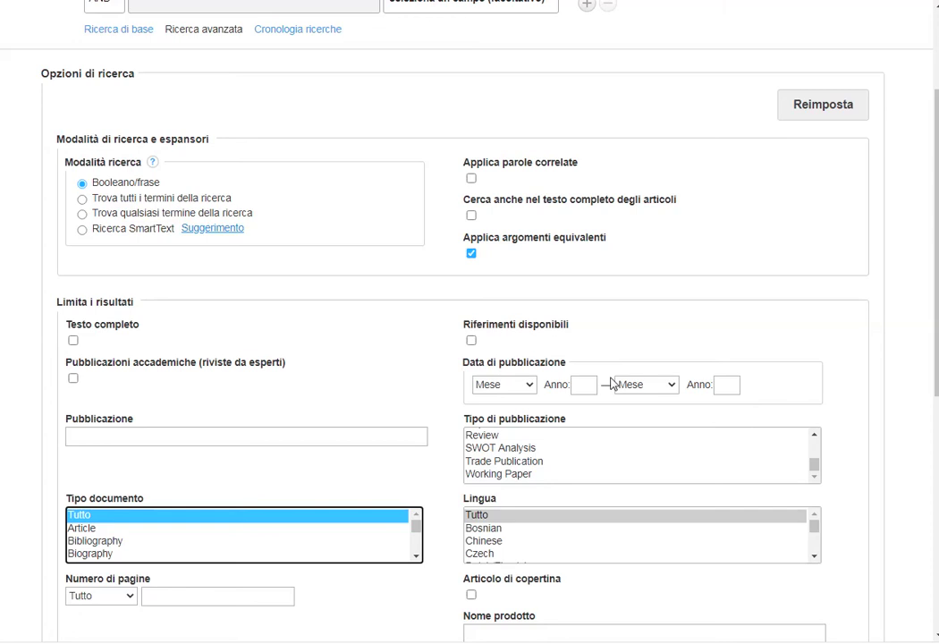
scroll(936, 354, up, 2)
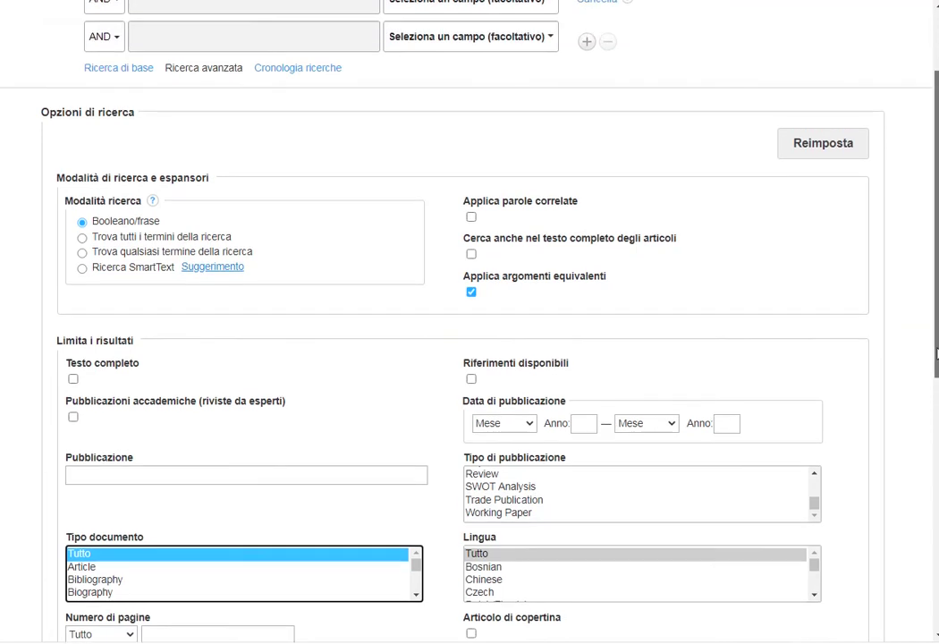
scroll(936, 354, up, 3)
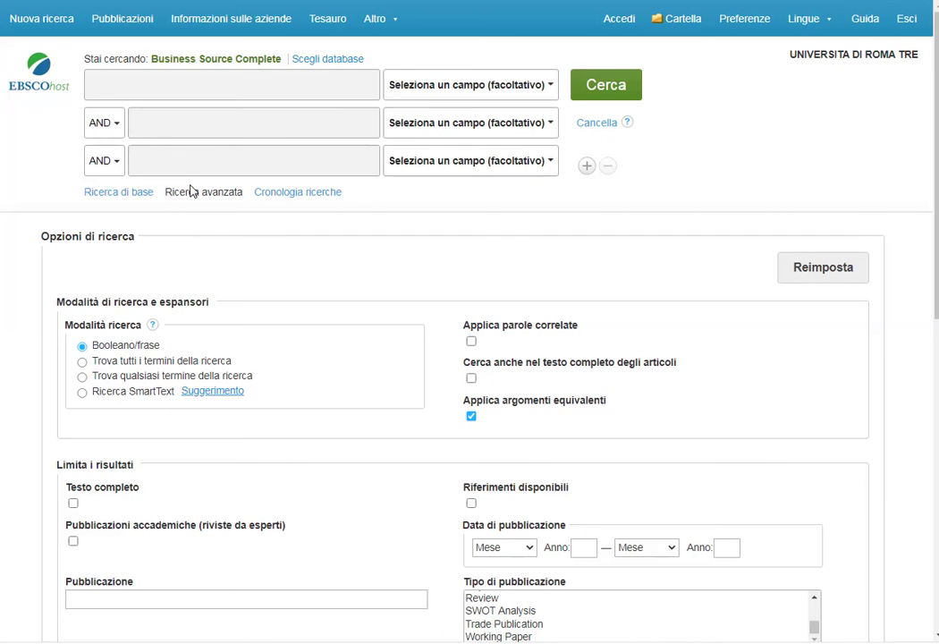
Search the database for "Coporate governance" without choosing a specific search field
click(119, 87)
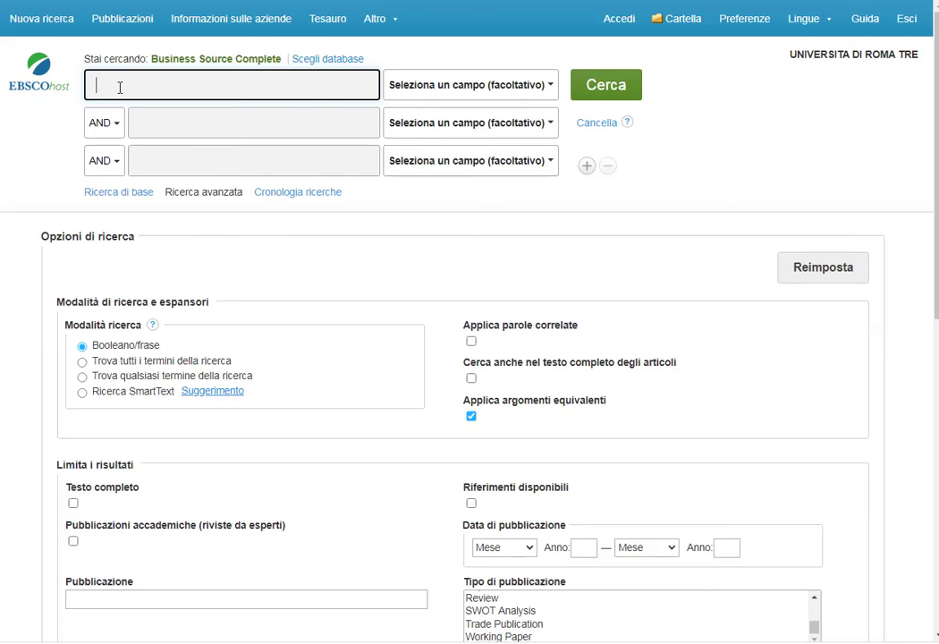
text(Co)
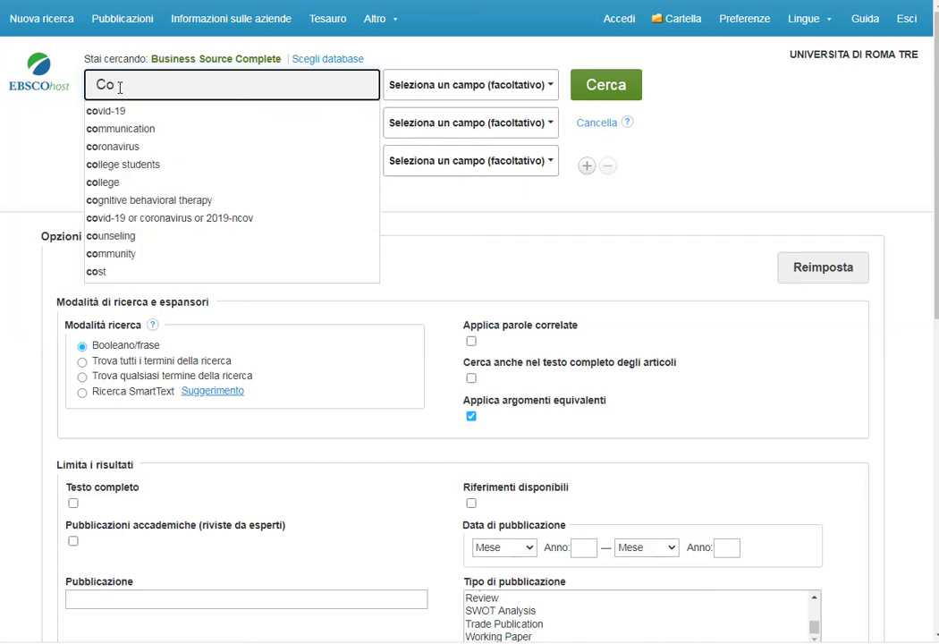
text(porate)
click(119, 89)
text(r)
key(End)
text(govern)
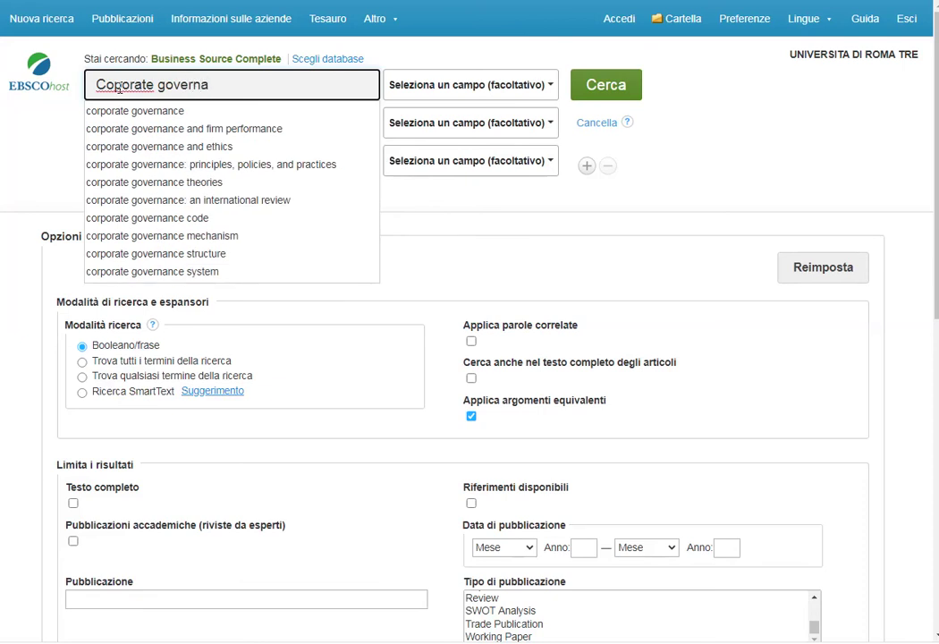
text(nce)
click(619, 86)
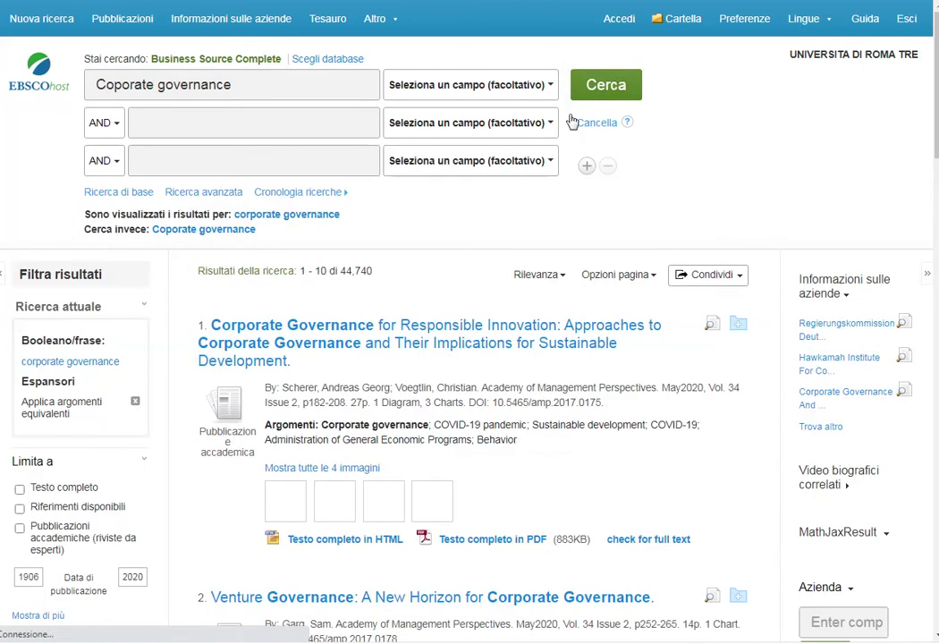
View the sharing options for the search results, including folder, alert and permalink choices, and close them
click(742, 279)
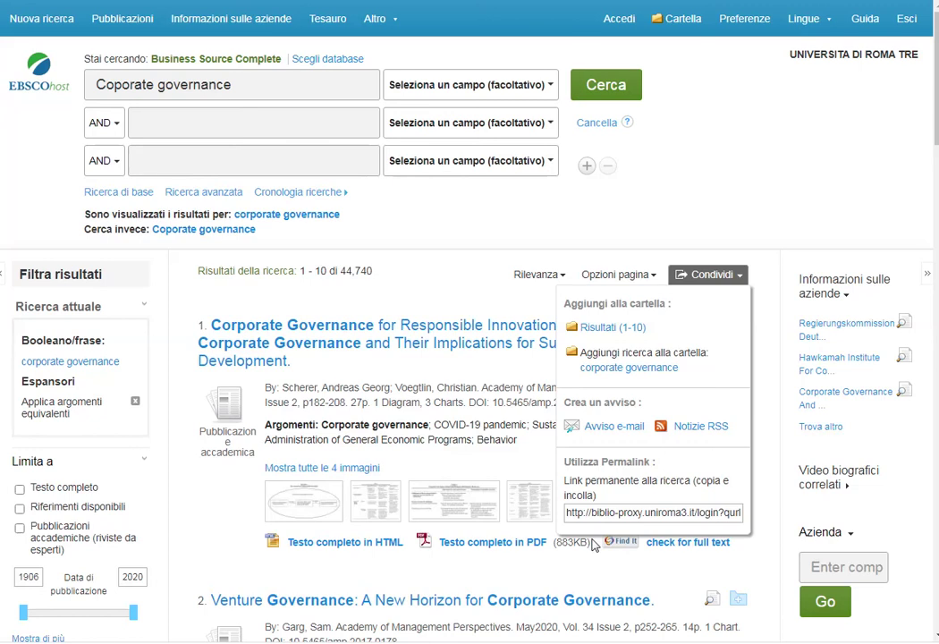
click(729, 134)
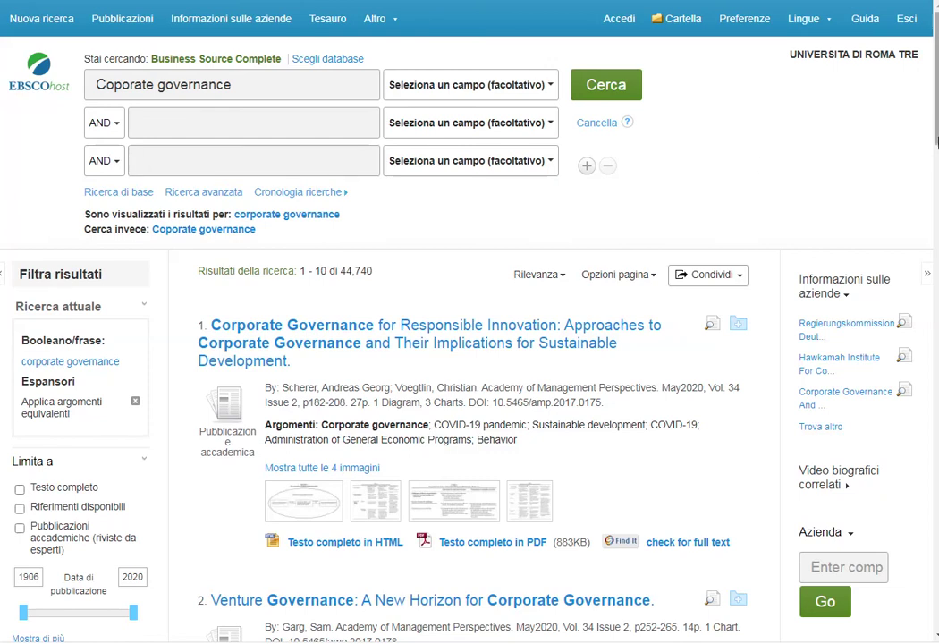
Open the detailed record of the first result on responsible innovation and examine its source, subjects, author keywords and abstract
scroll(936, 143, down, 1)
mouse_move(936, 143)
mouse_down()
mouse_move(916, 249)
mouse_move(915, 257)
mouse_move(929, 200)
mouse_move(920, 367)
mouse_move(926, 160)
mouse_up()
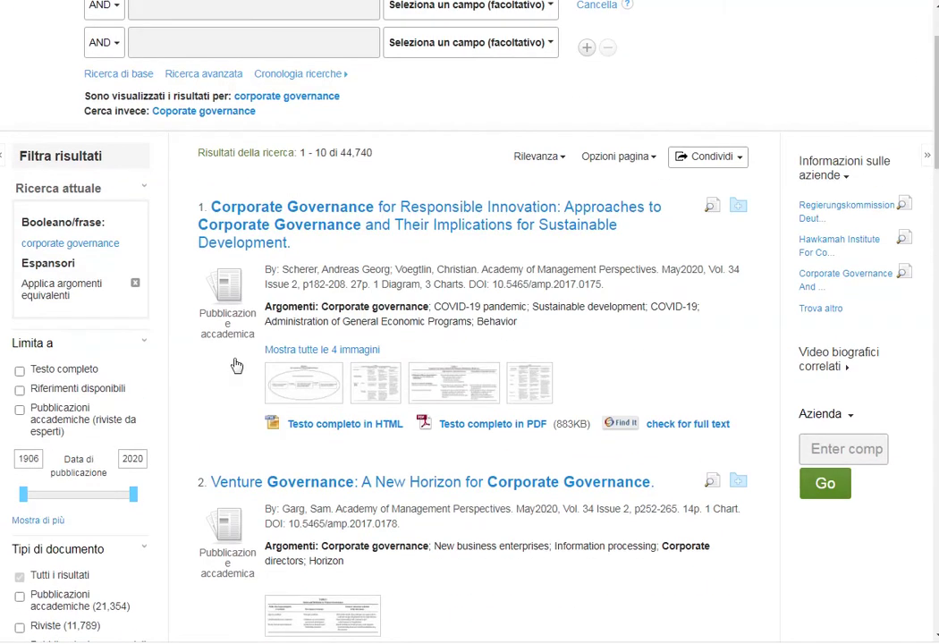
click(454, 211)
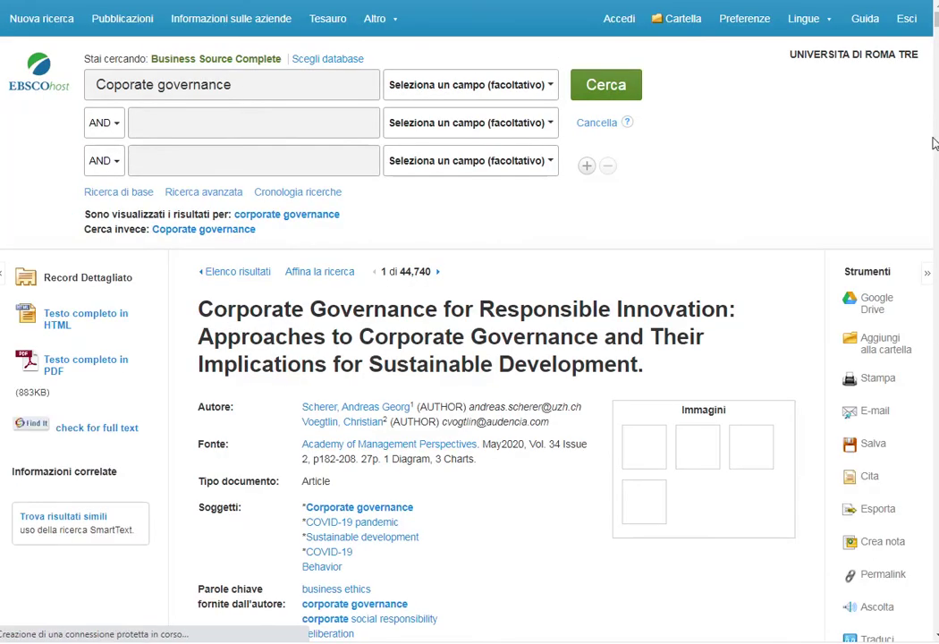
scroll(936, 25, down, 2)
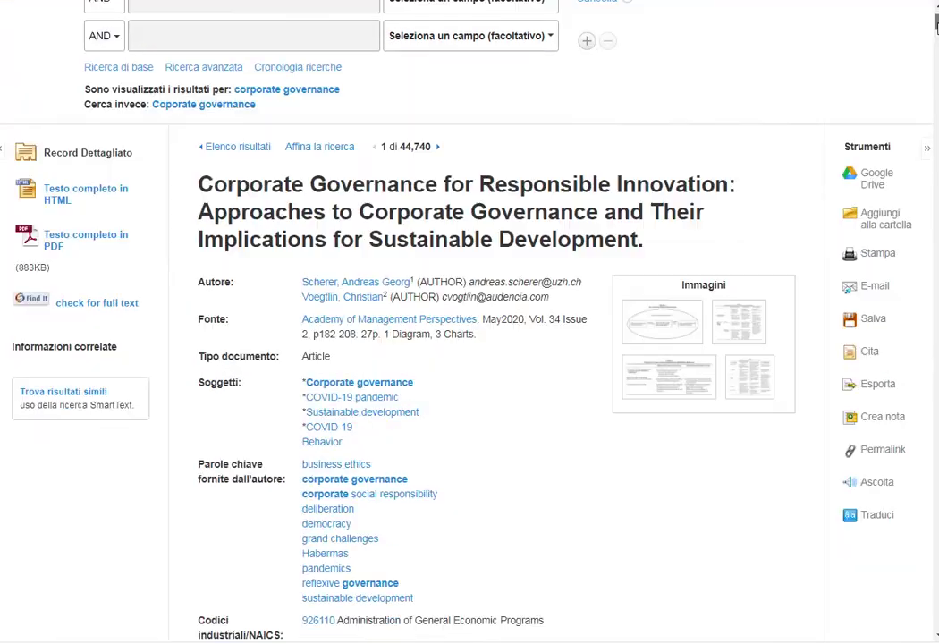
scroll(936, 25, down, 2)
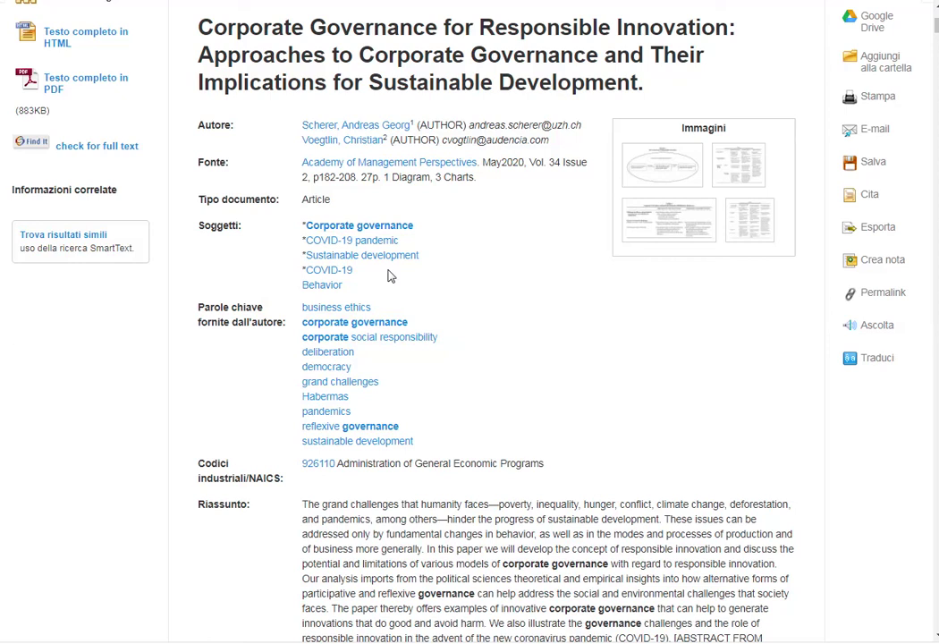
scroll(935, 29, down, 3)
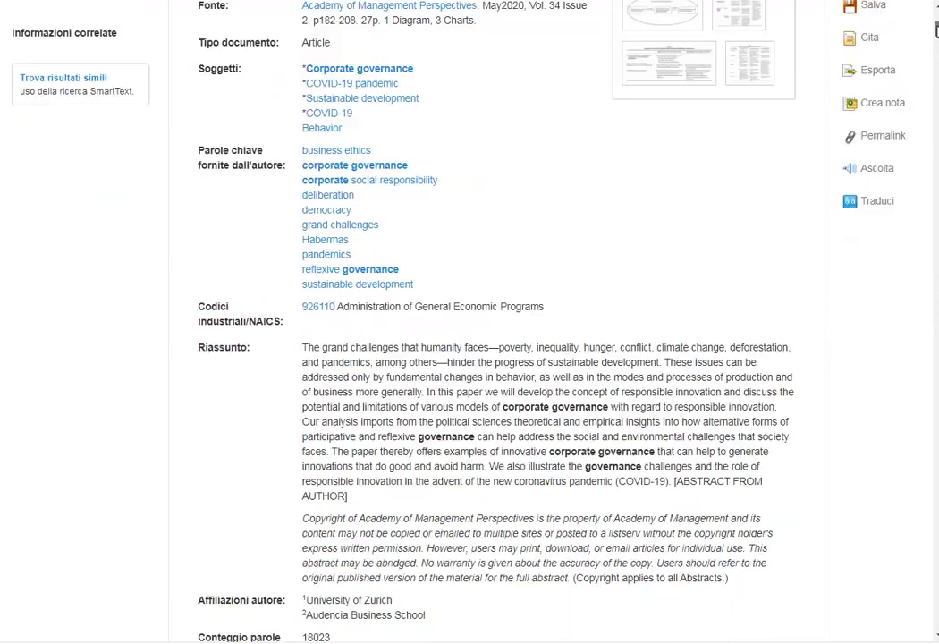
scroll(935, 29, down, 3)
scroll(935, 29, up, 7)
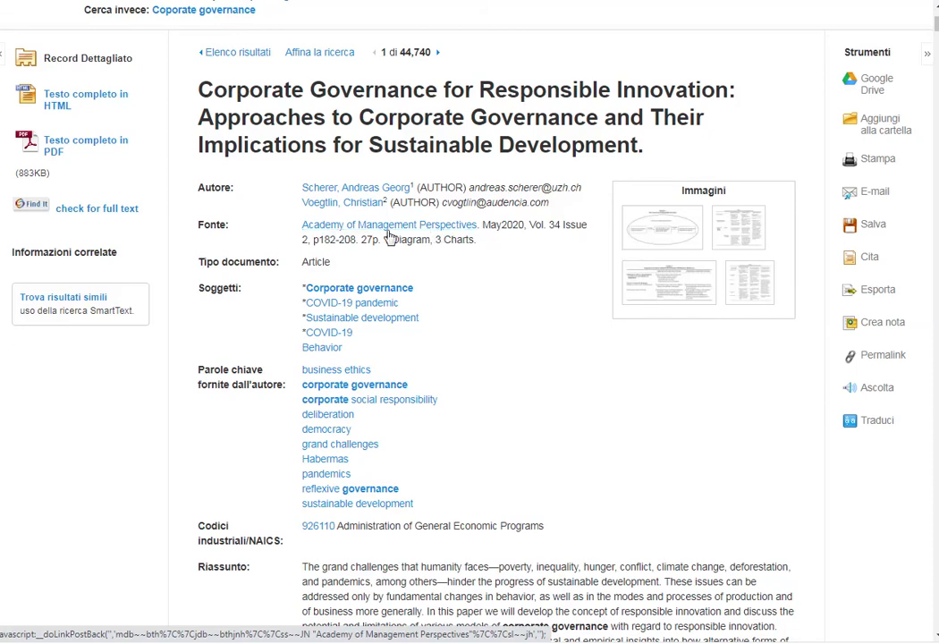
Open the source journal Academy of Management Perspectives and list the articles of its Vol. 31 Numero 1 - Feb2017 issue
click(388, 229)
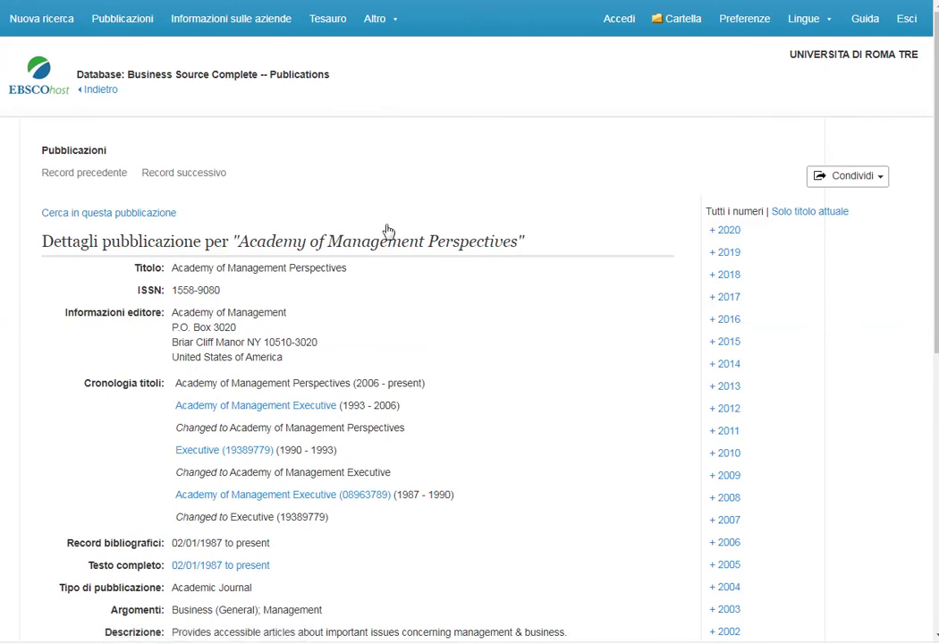
scroll(875, 89, down, 3)
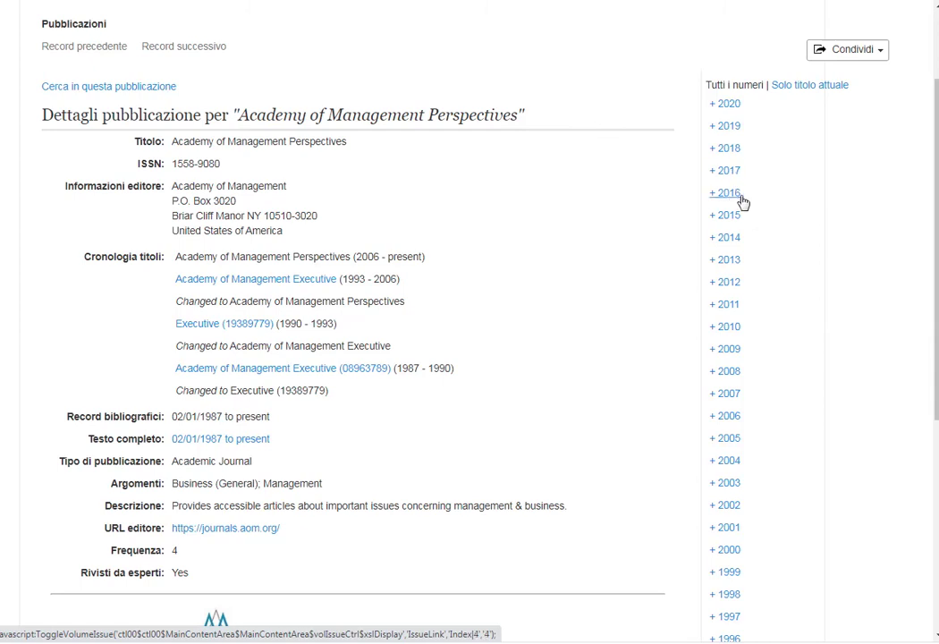
click(738, 172)
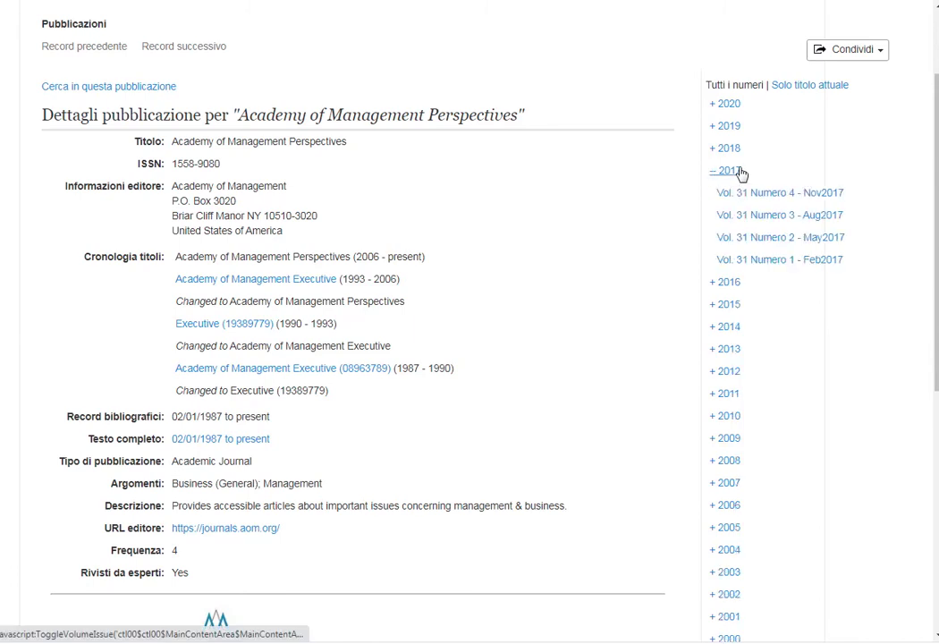
click(774, 265)
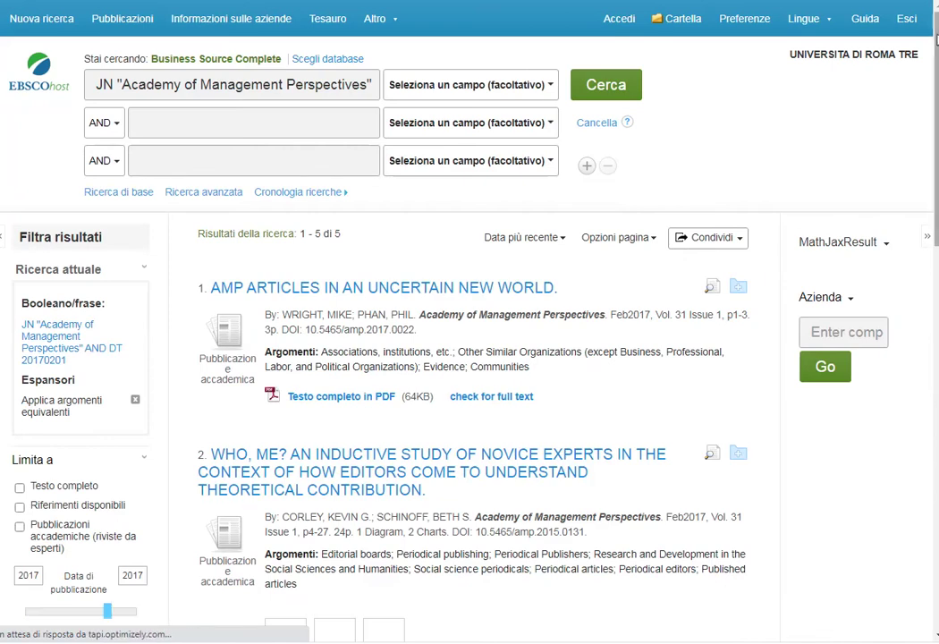
drag(936, 38, 909, 62)
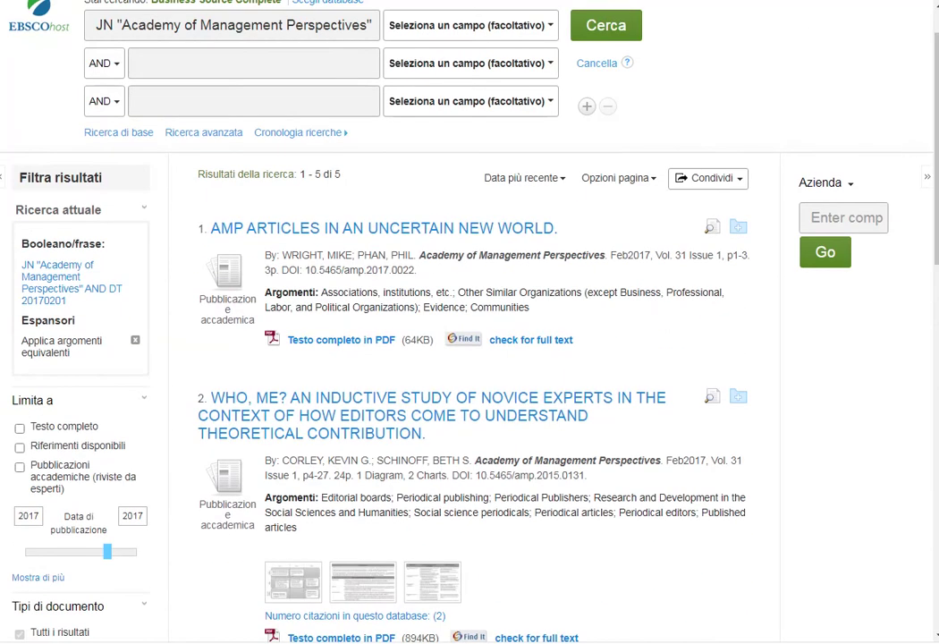
Return to the details page of Academy of Management Perspectives and examine its title and ISSN information
key(alt+Left)
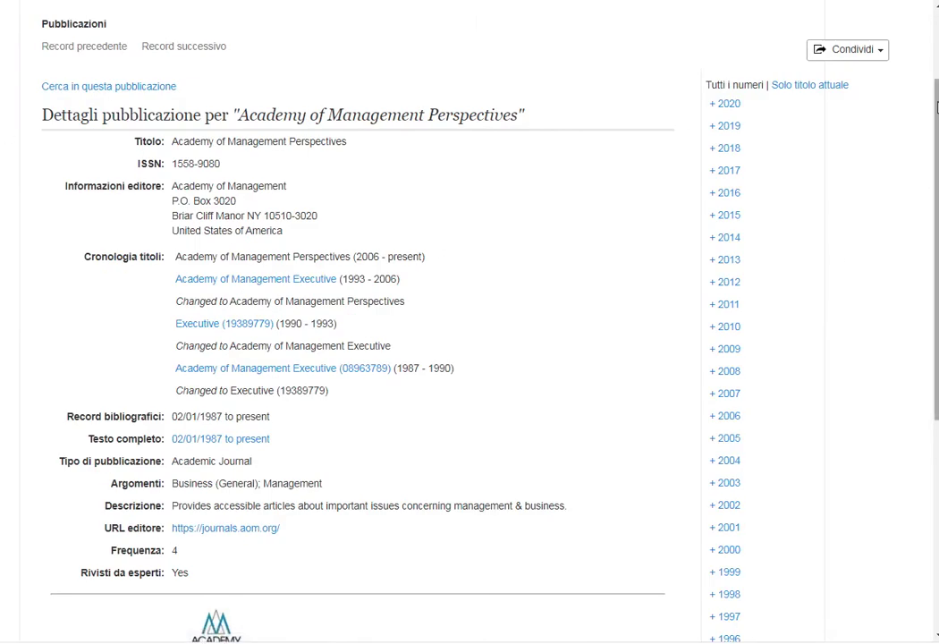
scroll(936, 106, up, 1)
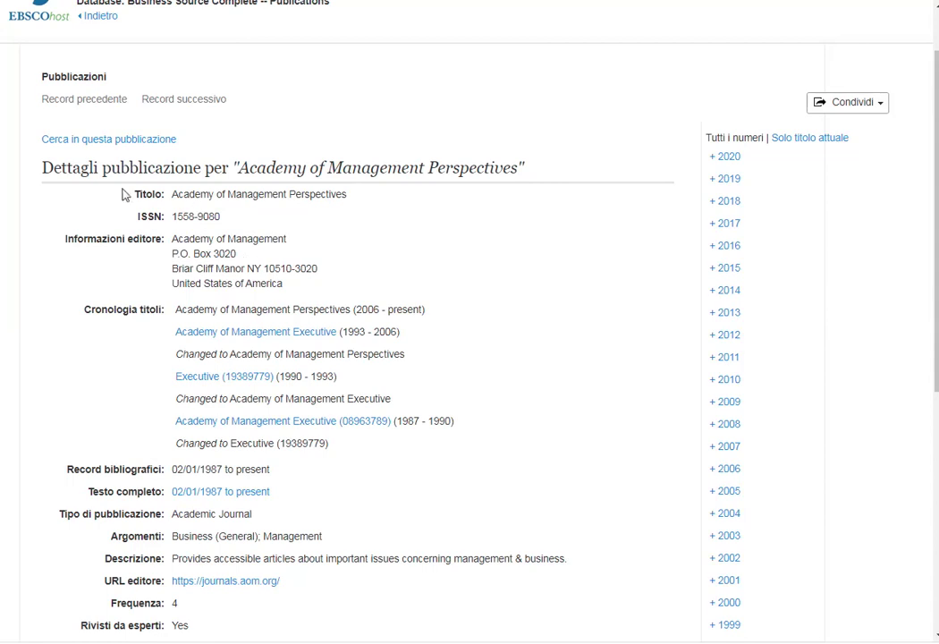
drag(163, 214, 213, 228)
click(245, 221)
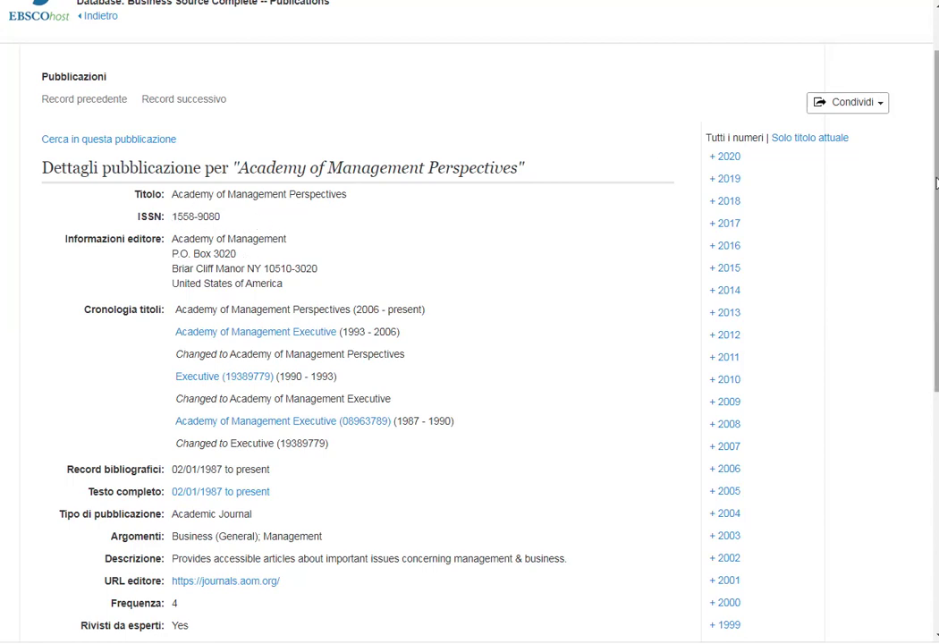
scroll(936, 183, up, 1)
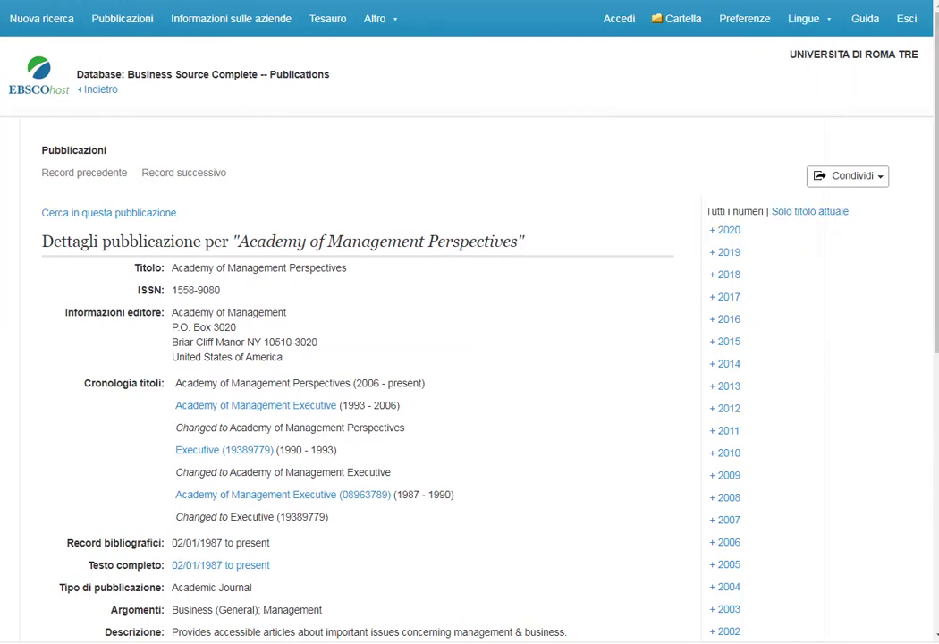
Go back to the search results, reopen the first article's record and display its full text in PDF
key(alt+Left)
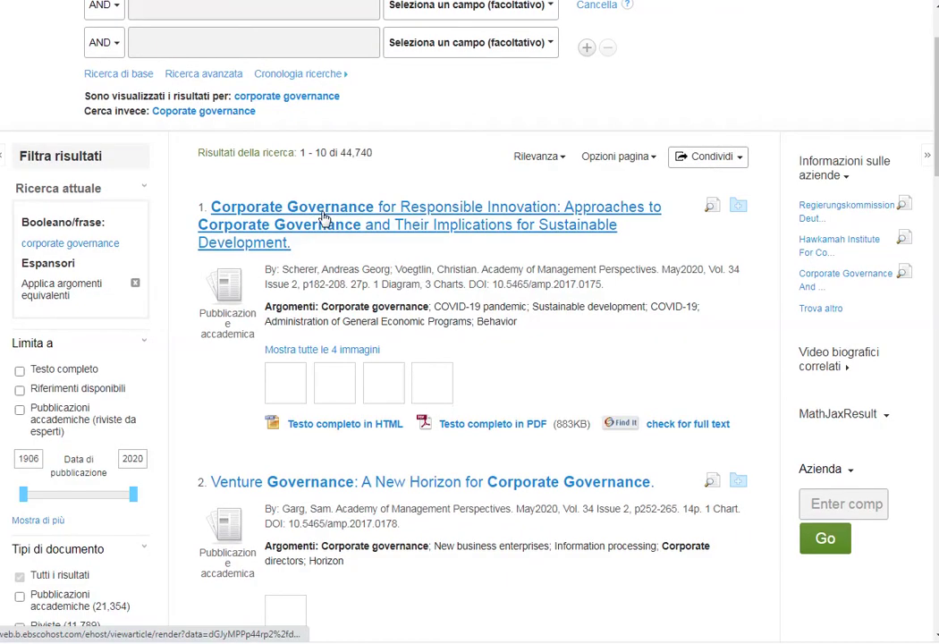
click(323, 217)
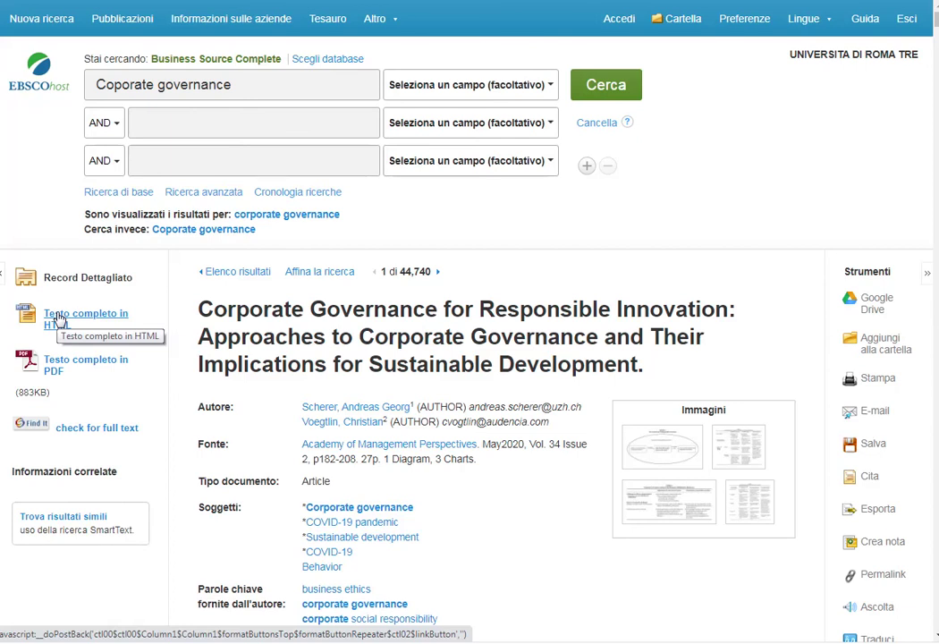
click(108, 367)
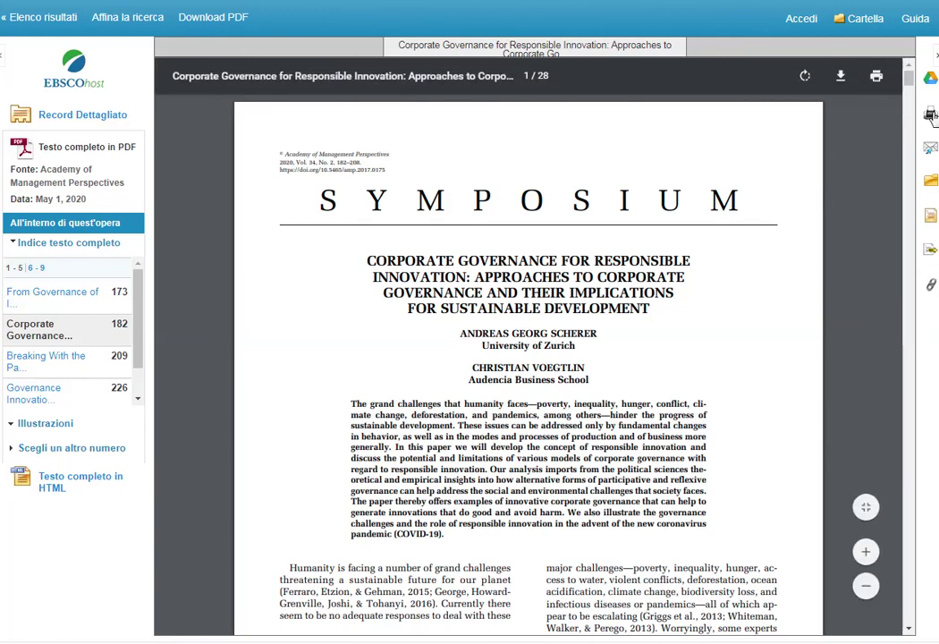
click(907, 161)
scroll(732, 174, up, 20)
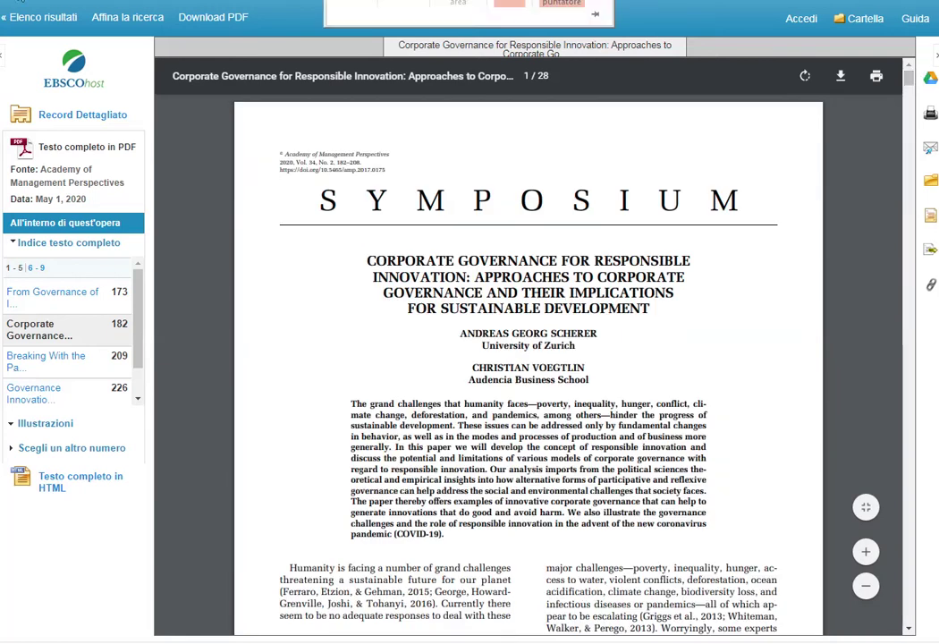
Leave the PDF, skim the article's record and HTML full text, and return to the corporate governance results list
key(alt+Left)
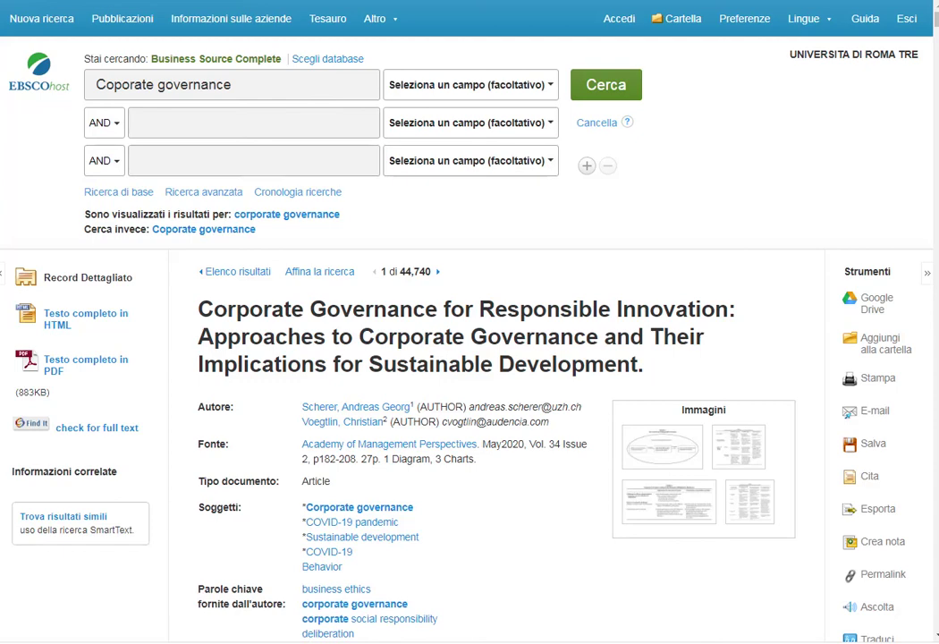
scroll(470, 358, down, 20)
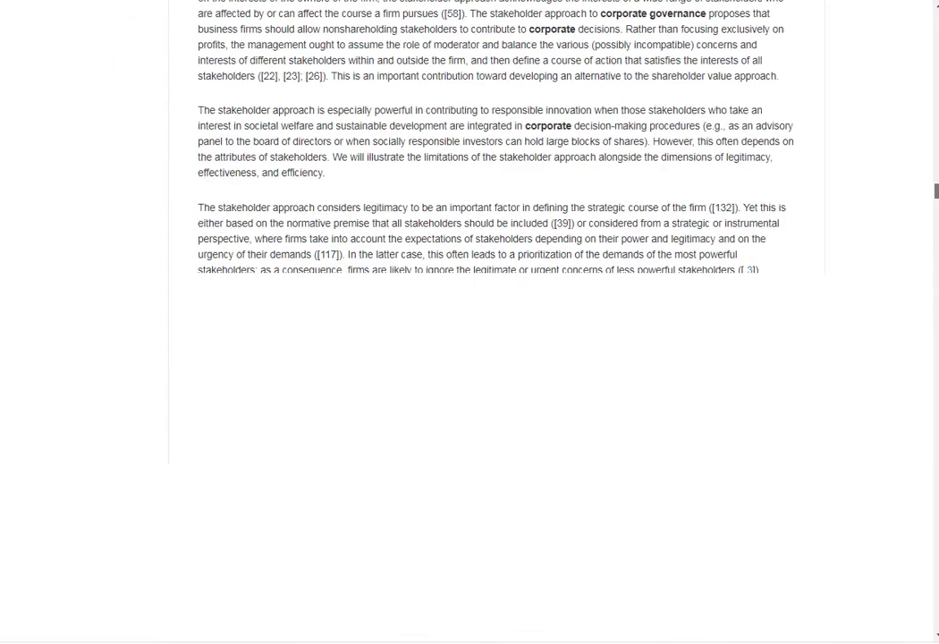
scroll(469, 357, up, 20)
scroll(469, 357, up, 6)
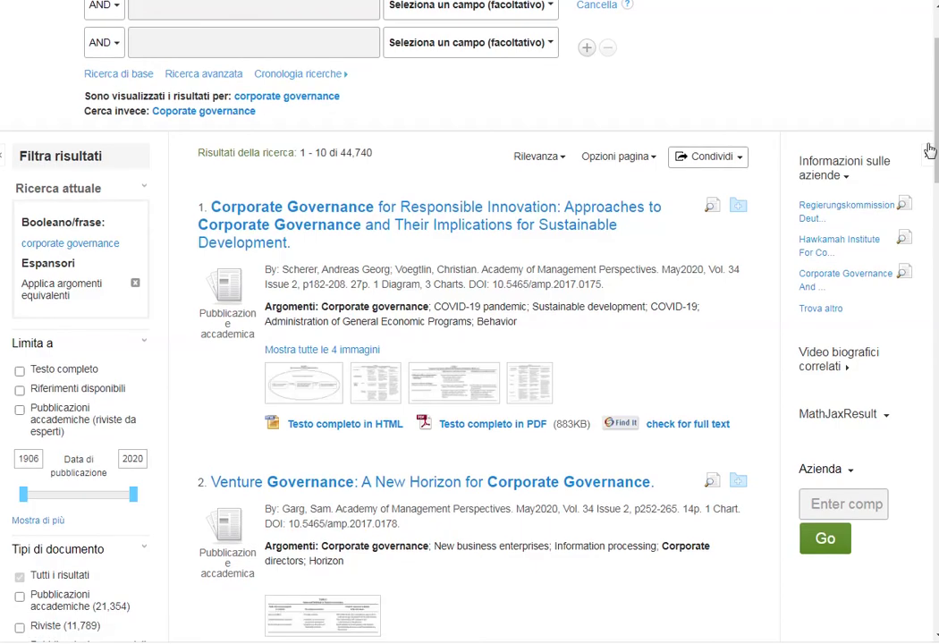
Go to page 5 of the results and open the record of article 50, Religion and CSR: An Islamic "Political" Model of Corporate Governance
scroll(936, 93, down, 20)
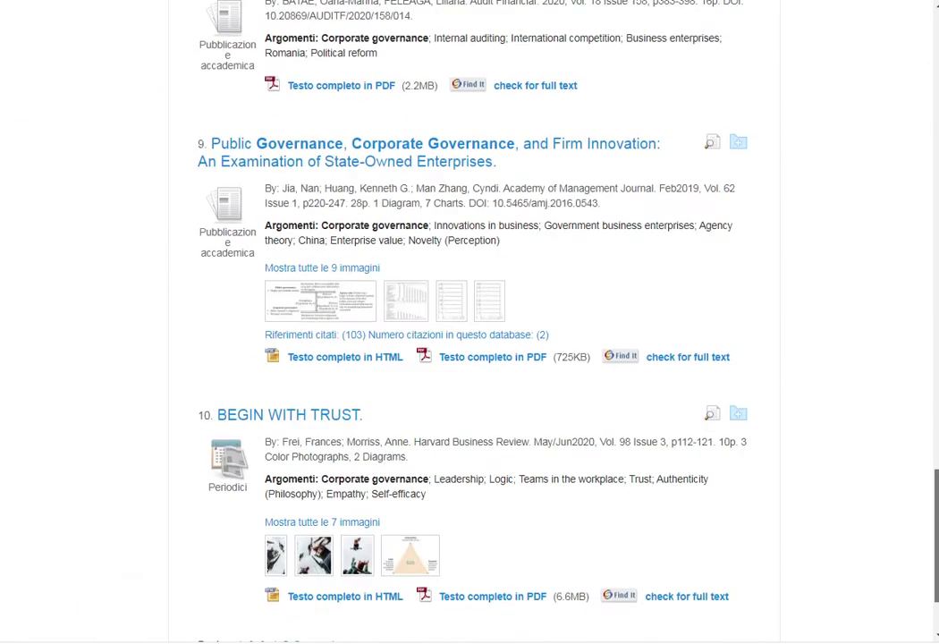
click(285, 518)
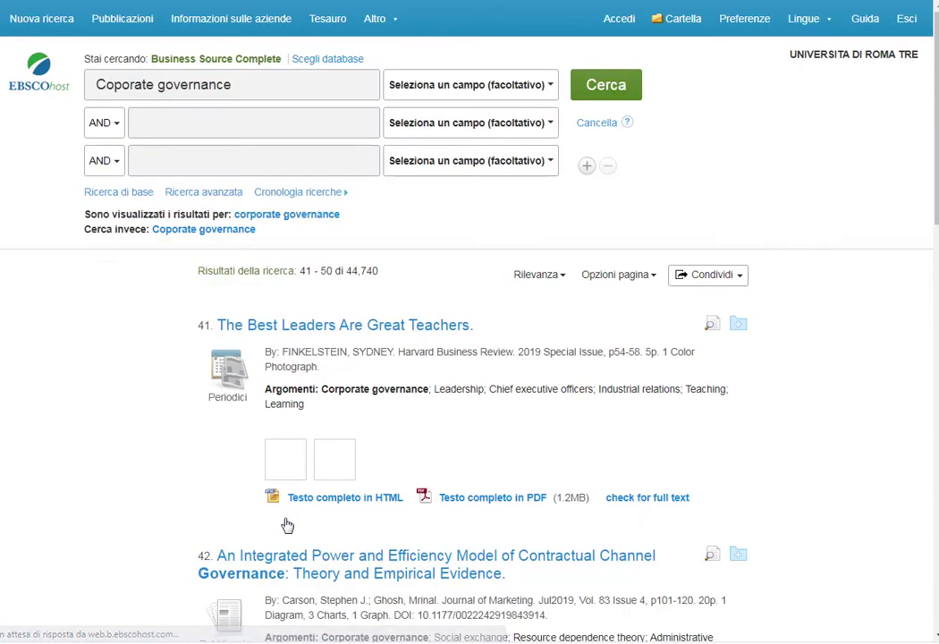
scroll(936, 128, down, 20)
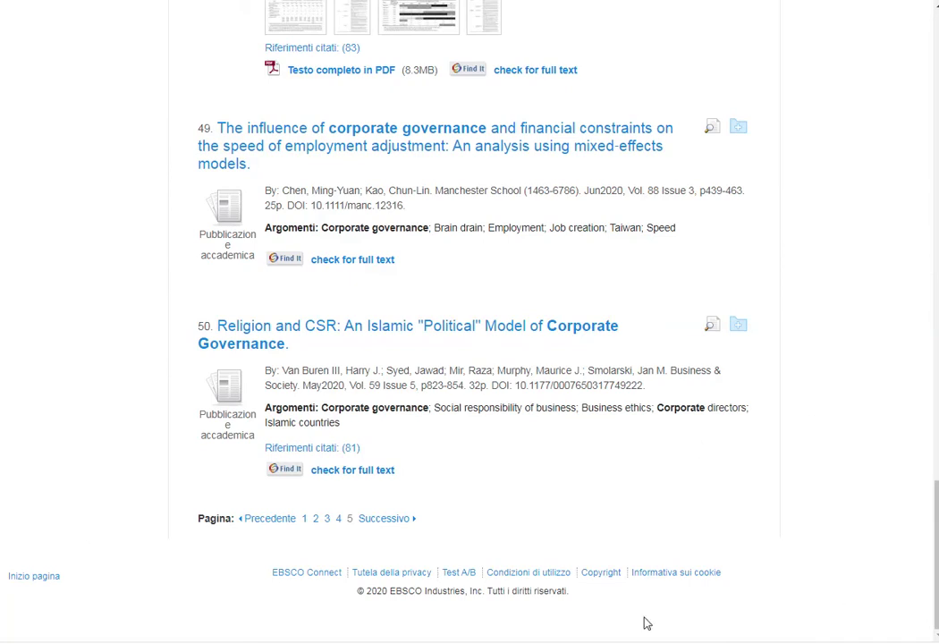
click(398, 328)
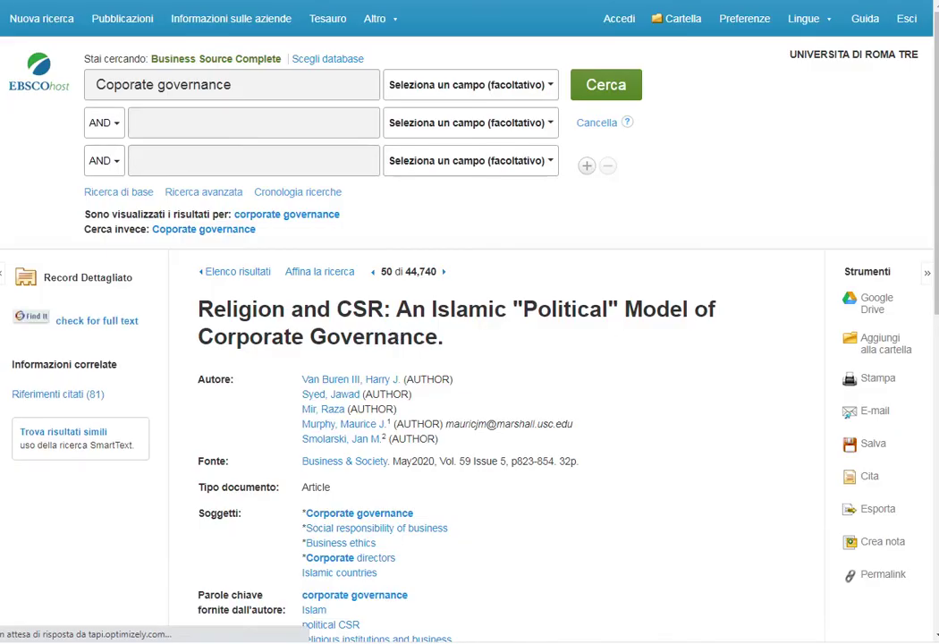
scroll(397, 331, down, 2)
scroll(183, 254, down, 2)
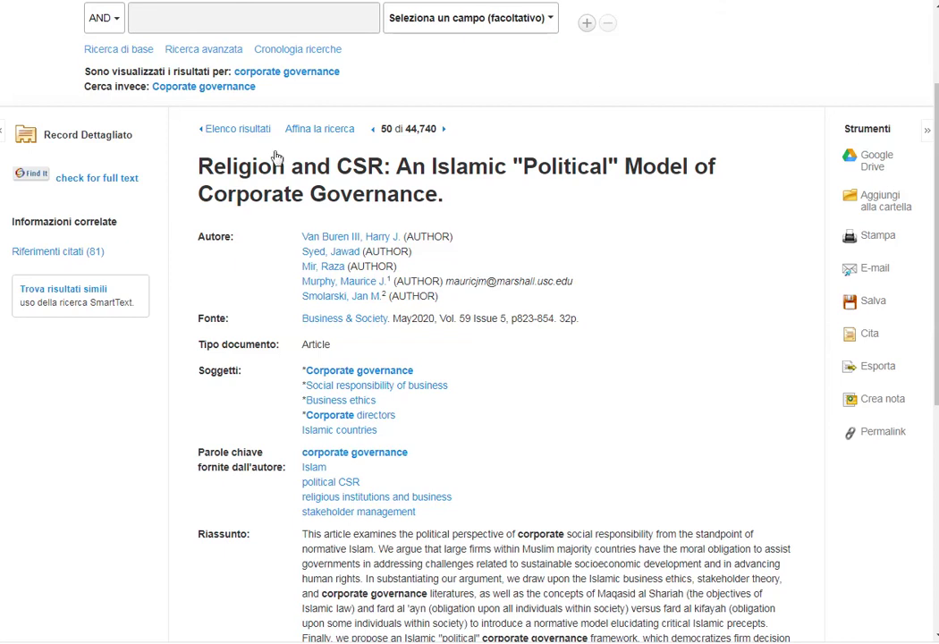
Check the library's full-text availability for the Religion and CSR article and return to its EBSCOhost record
click(78, 178)
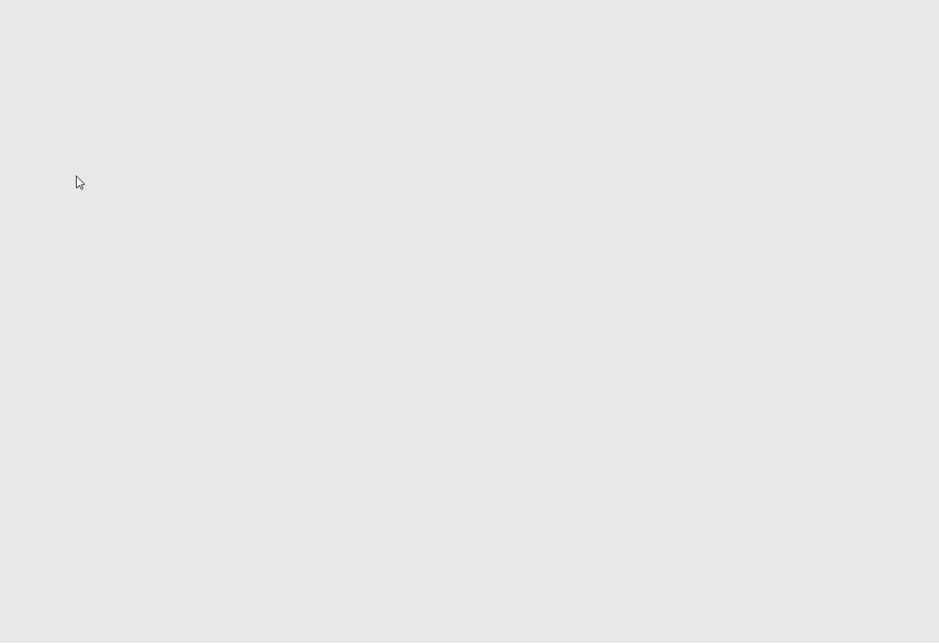
scroll(78, 183, down, 2)
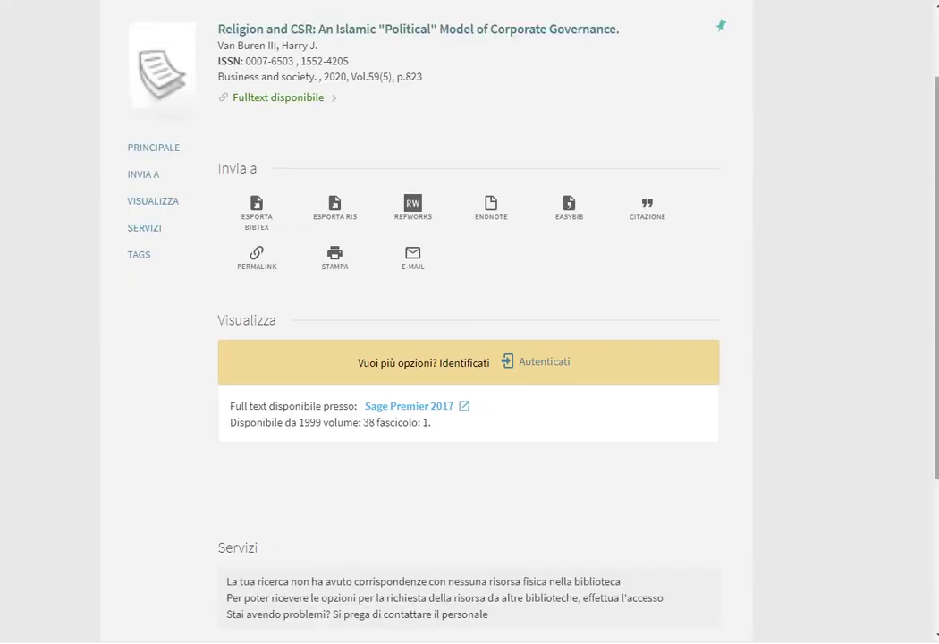
scroll(291, 404, down, 2)
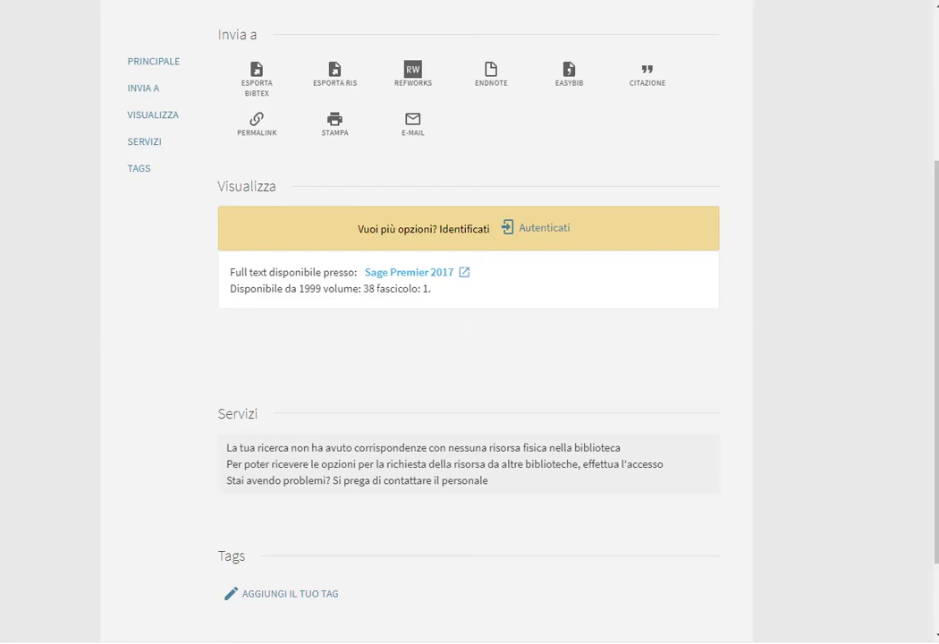
click(444, 0)
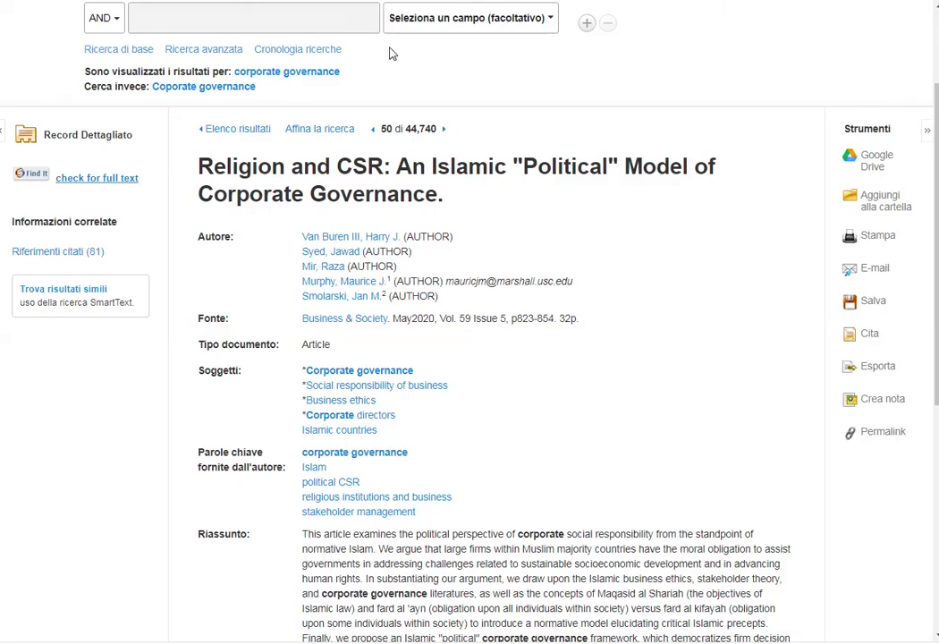
scroll(470, 357, down, 3)
scroll(470, 357, up, 5)
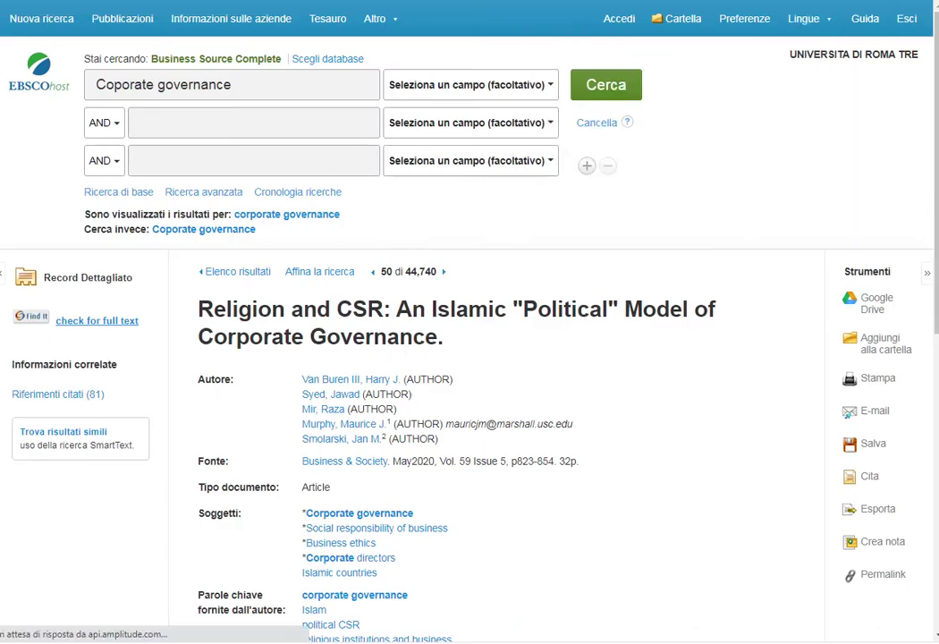
Return to the results list, skim the articles up to number 50 and go to the following results page
key(alt+Left)
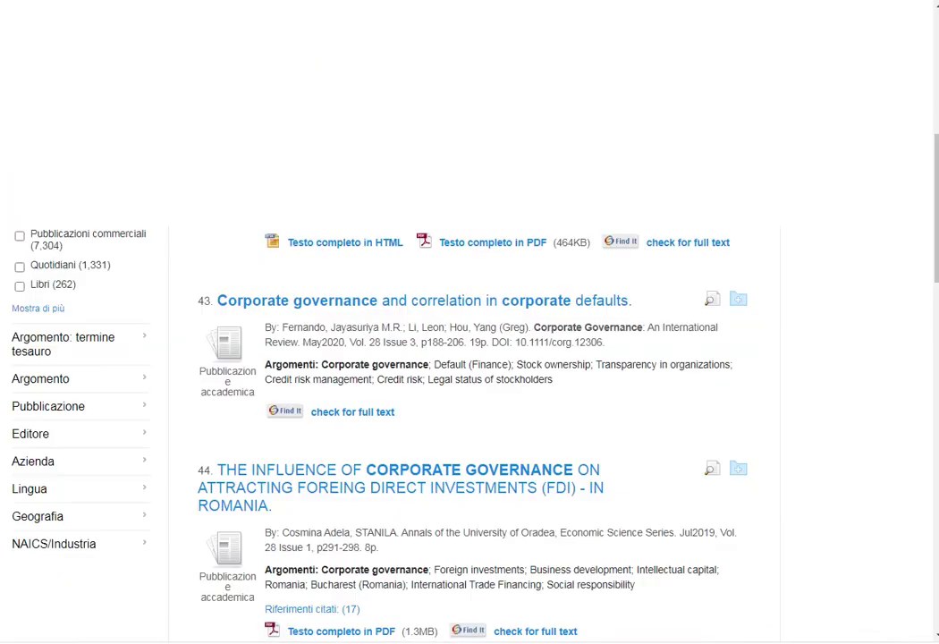
scroll(469, 358, down, 10)
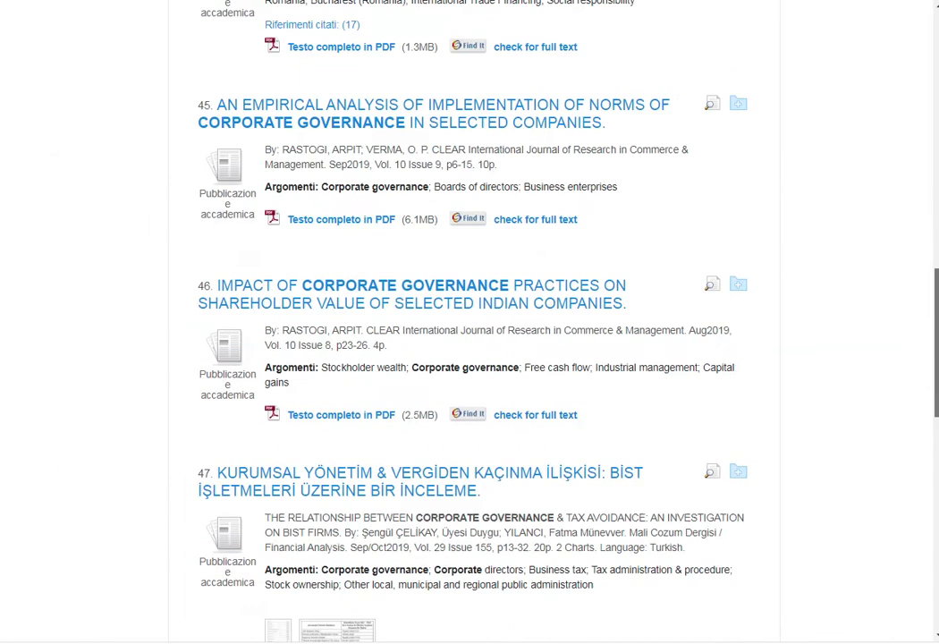
scroll(469, 357, down, 5)
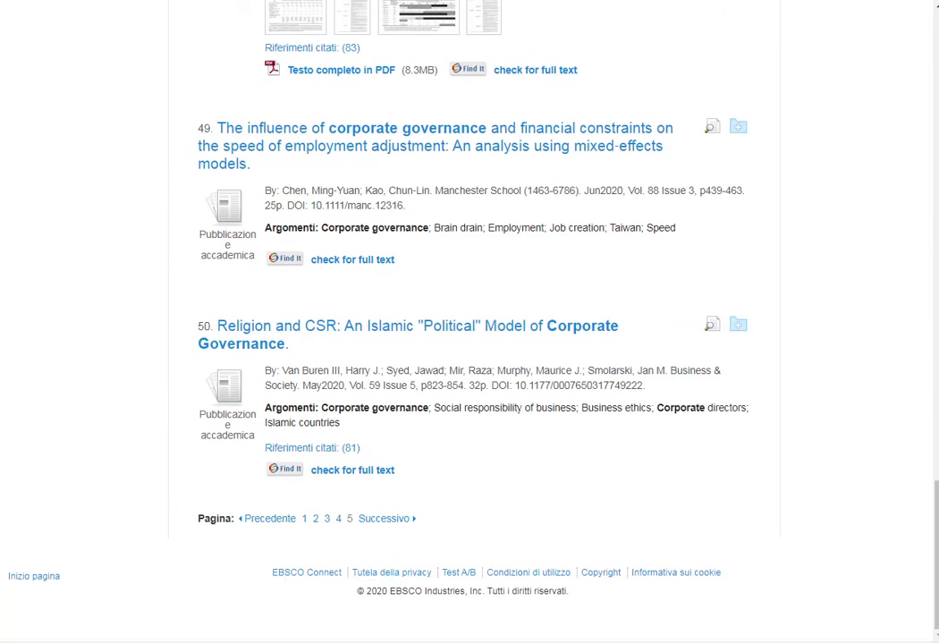
scroll(469, 322, up, 6)
scroll(469, 322, down, 5)
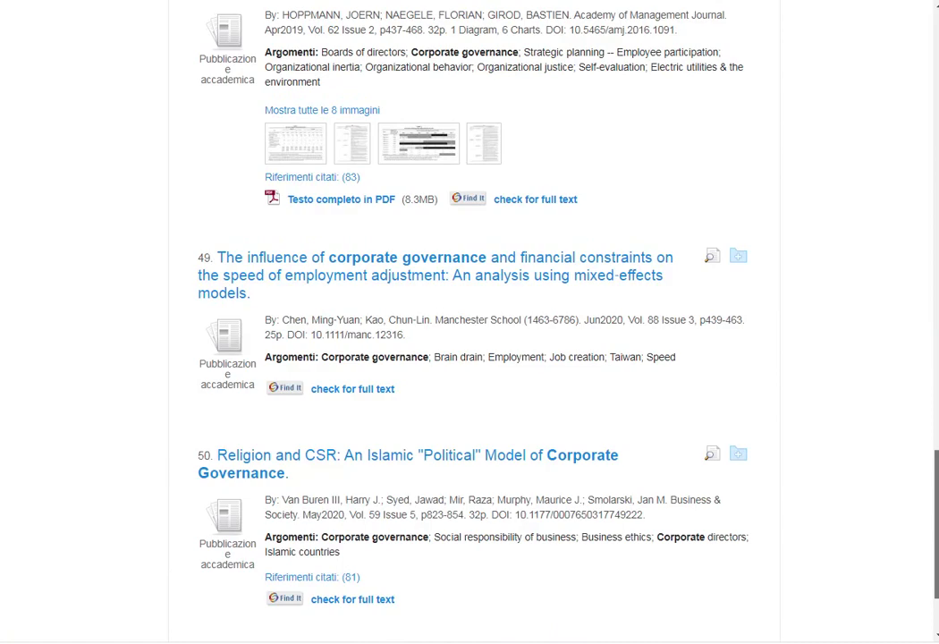
scroll(470, 322, down, 2)
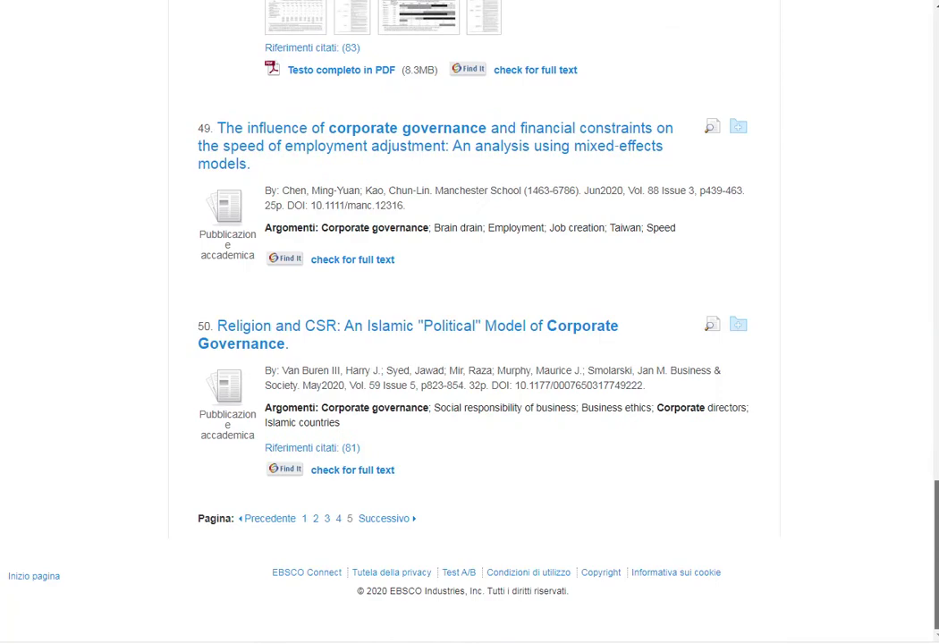
click(373, 525)
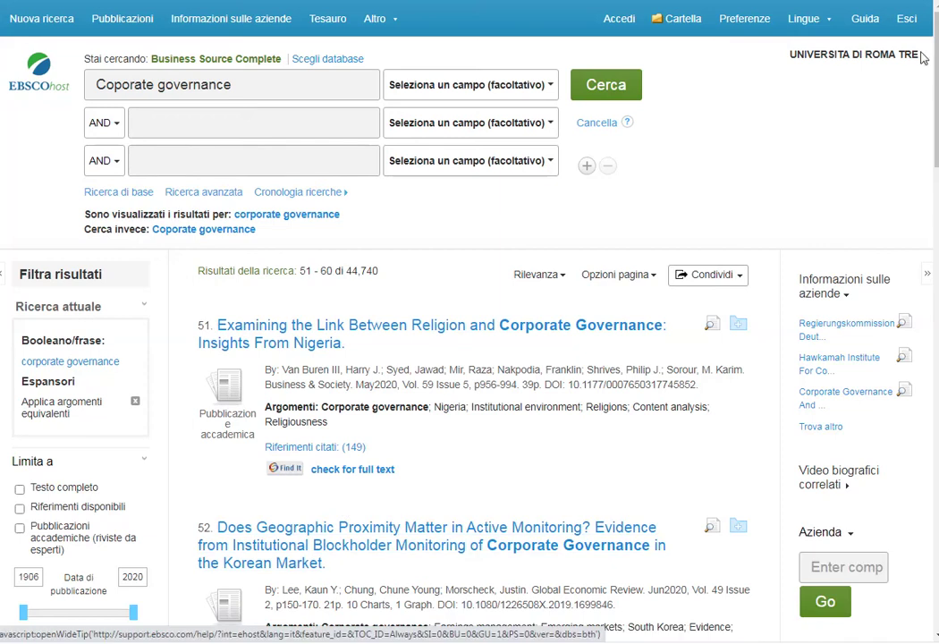
Open the record of article 54, A cross-firm analysis of corporate governance compliance and performance in Indonesia
scroll(470, 322, down, 4)
scroll(94, 311, down, 5)
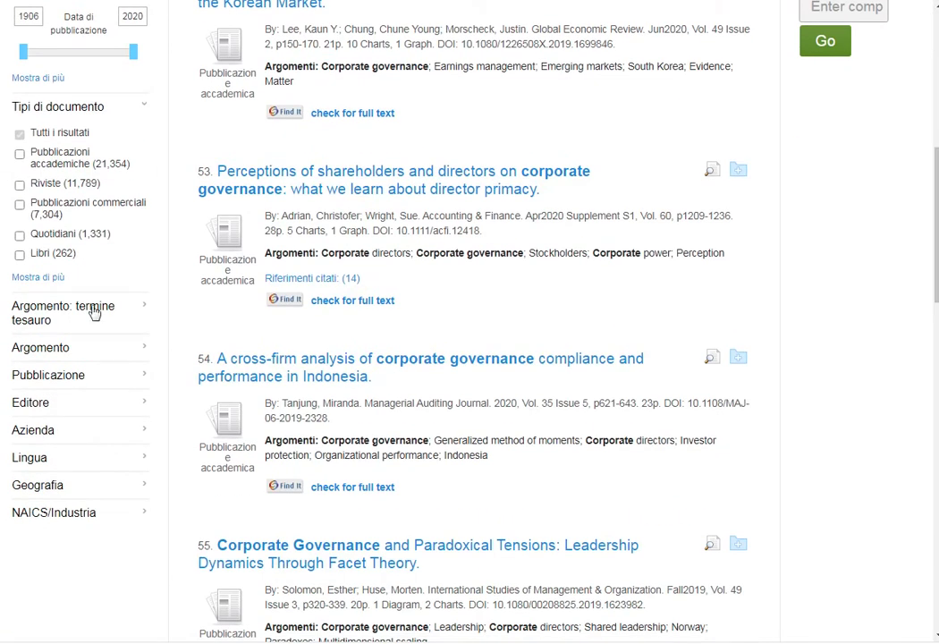
click(378, 365)
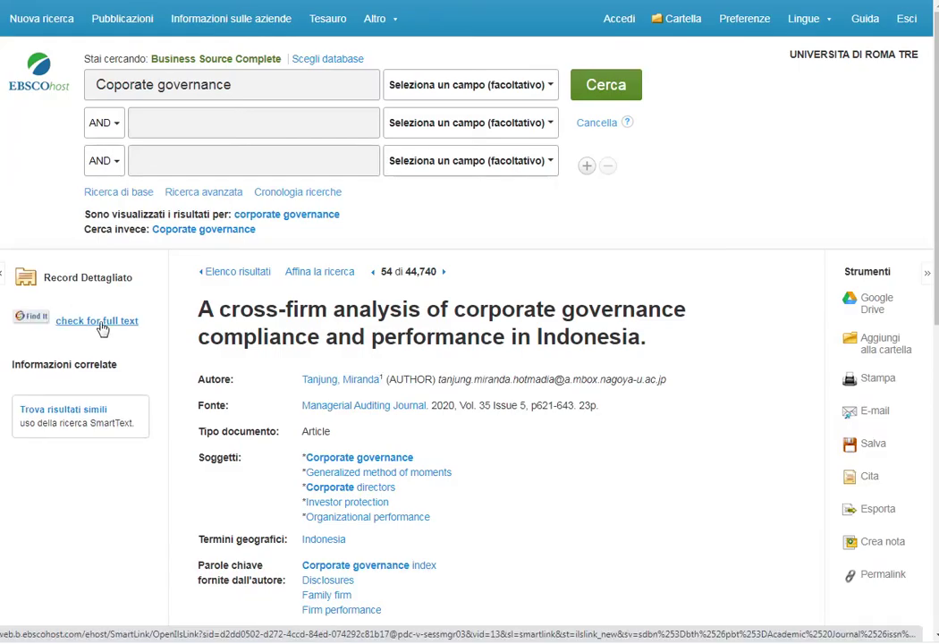
Check the library's full-text availability for the Indonesia article and examine the services offered in RomaTre Discovery
click(103, 323)
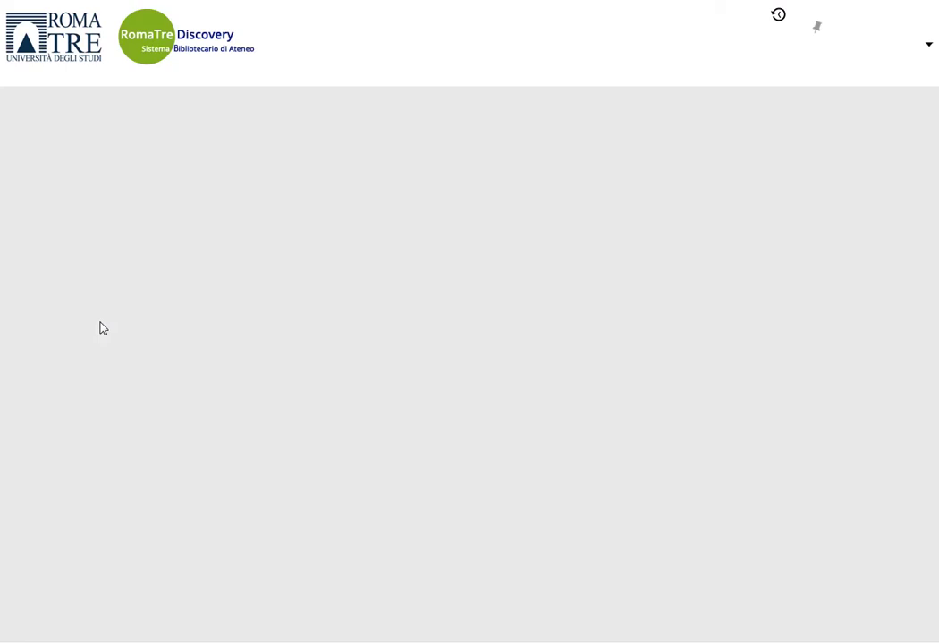
scroll(664, 424, down, 1)
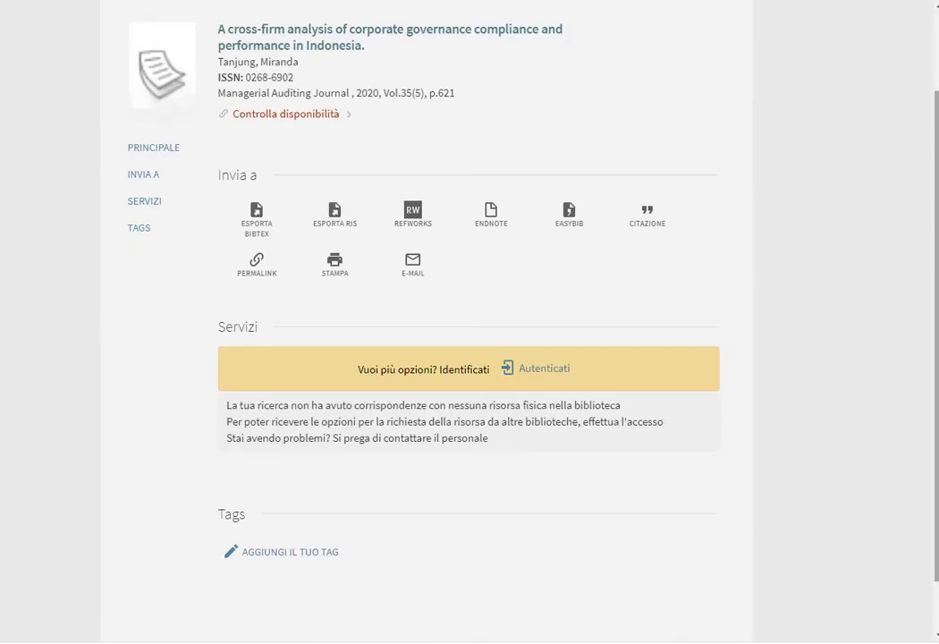
scroll(934, 119, down, 1)
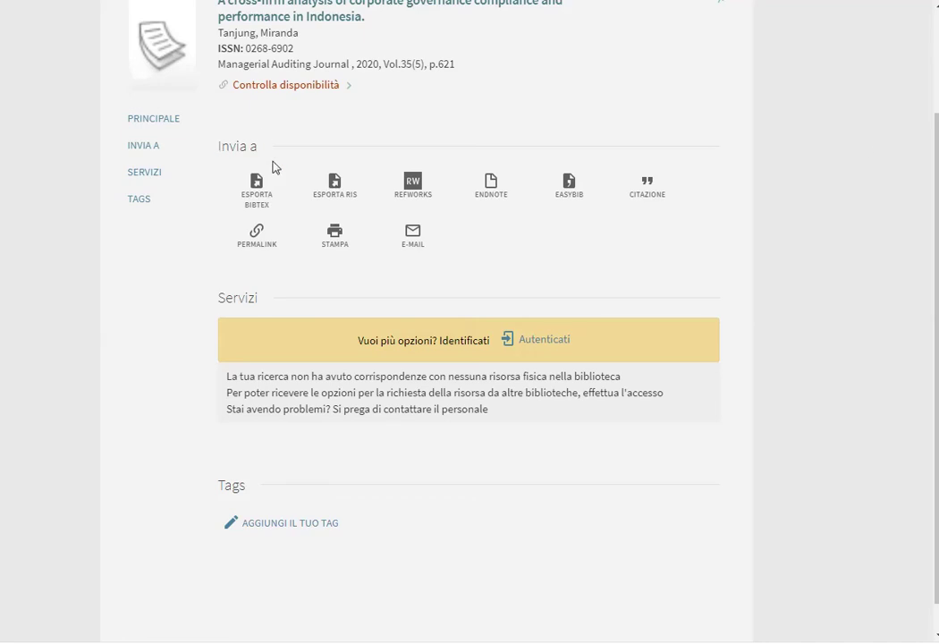
scroll(921, 130, up, 1)
scroll(361, 126, up, 2)
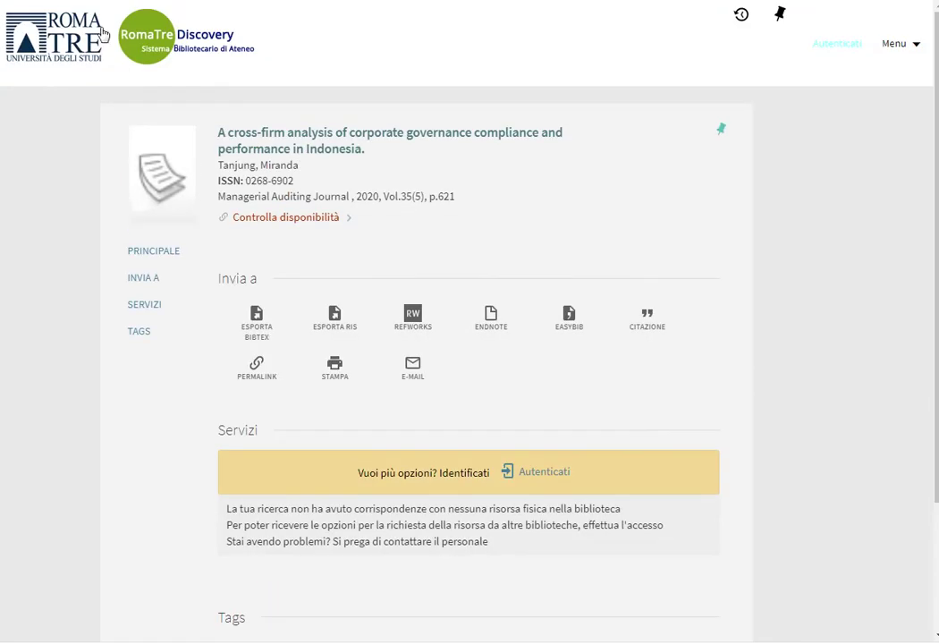
Open the RomaTre Discovery home page and search all collections for the suggested title journal of economic literature
click(208, 41)
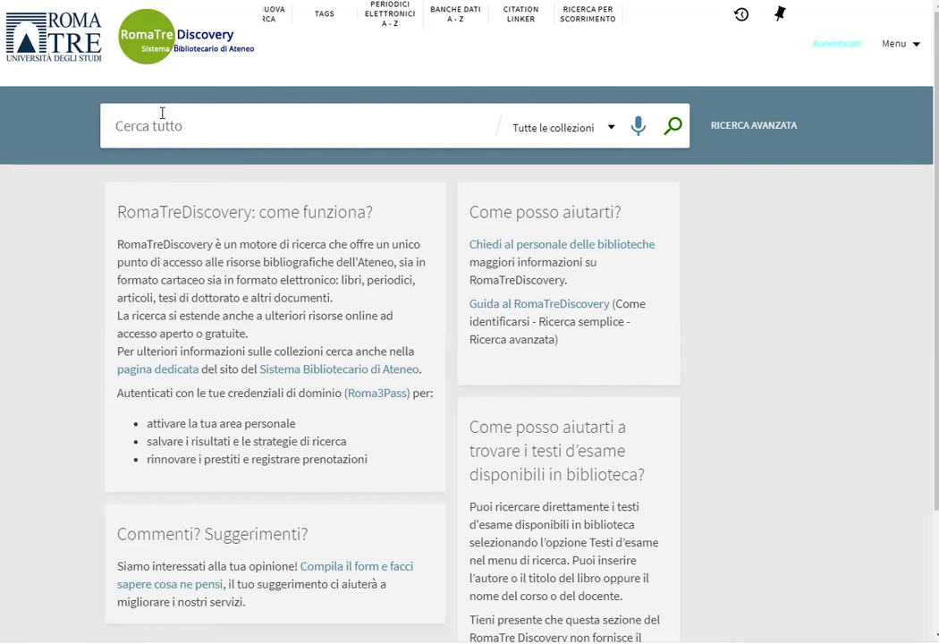
text(Journal)
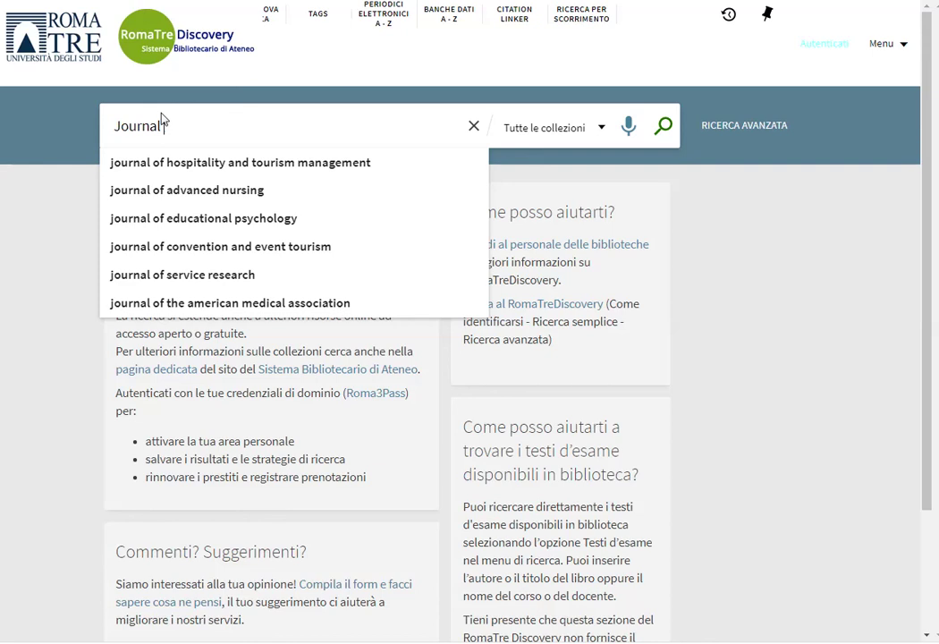
text( of econo)
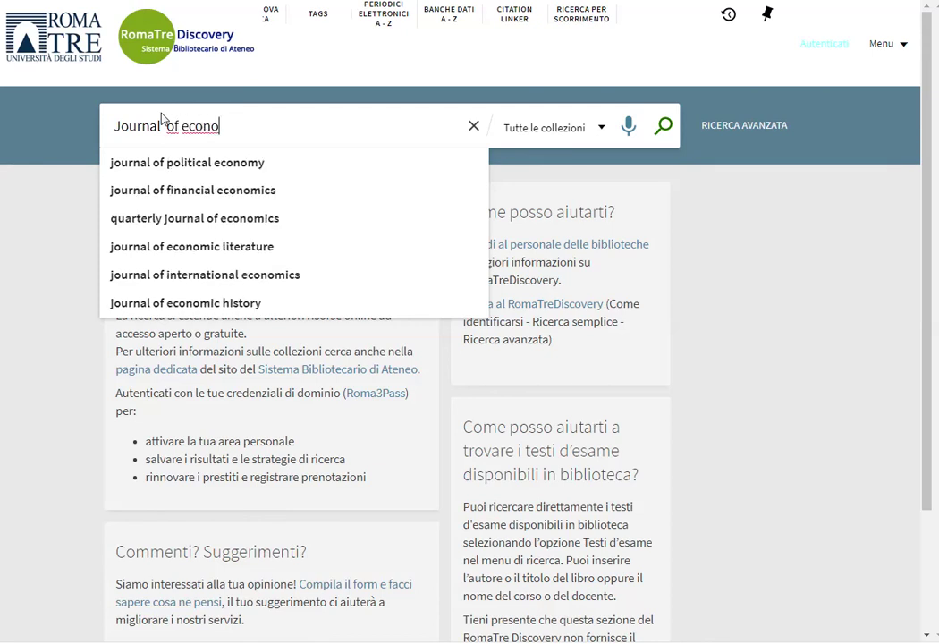
click(186, 247)
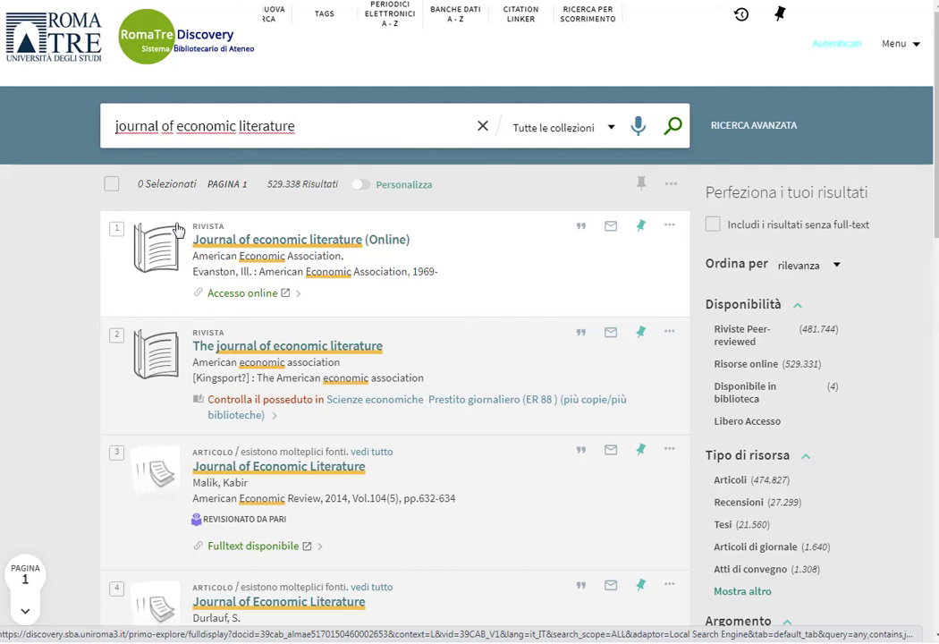
Open the Journal of economic literature (Online) record, examine its full-text providers and coverage, and return to the search results
click(318, 243)
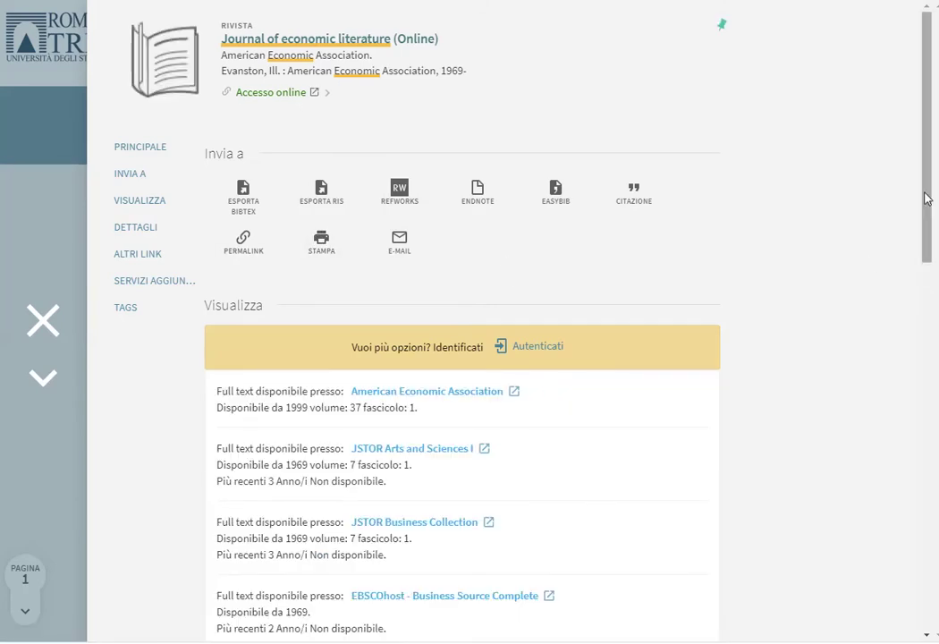
scroll(925, 199, down, 2)
scroll(925, 200, down, 1)
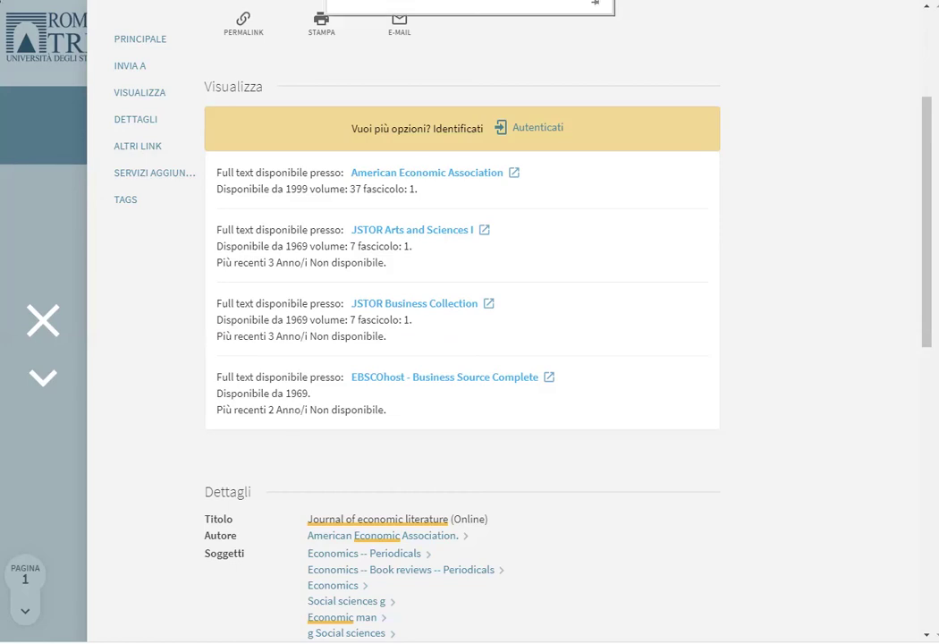
key(alt+Left)
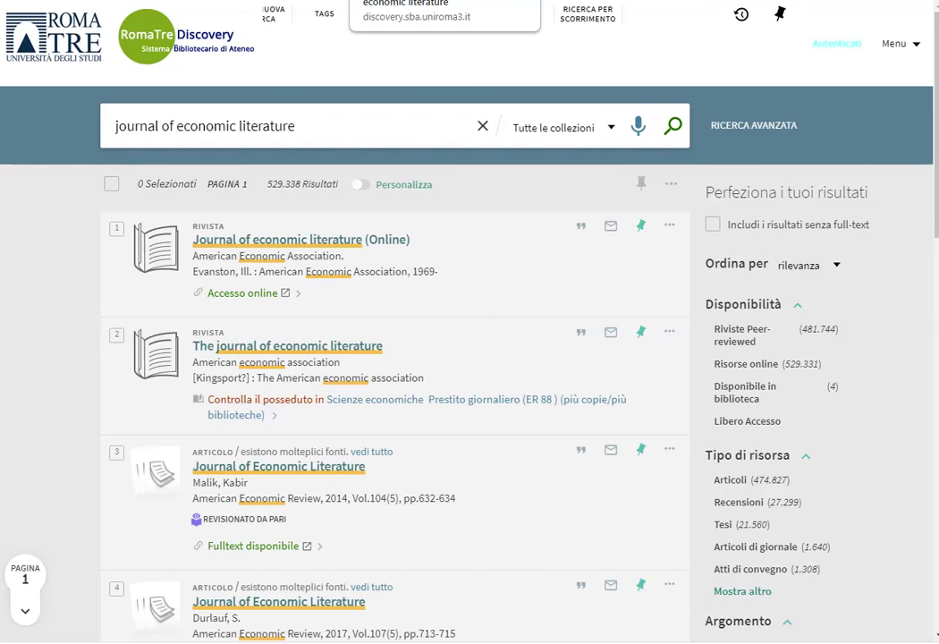
Switch to the EBSCOhost tab and replace the first search term with european union
key(ctrl+Tab)
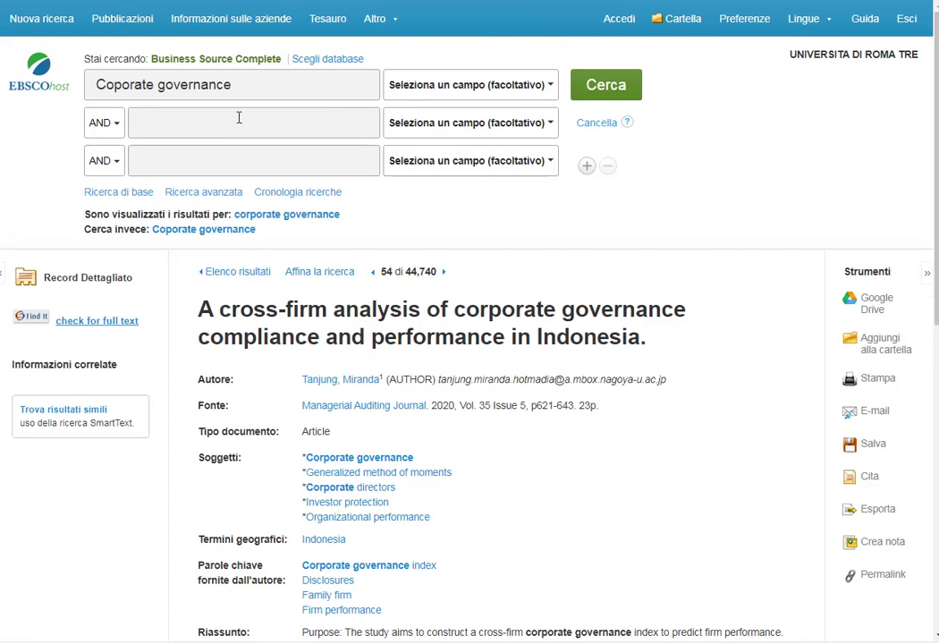
double_click(194, 84)
drag(88, 79, 40, 79)
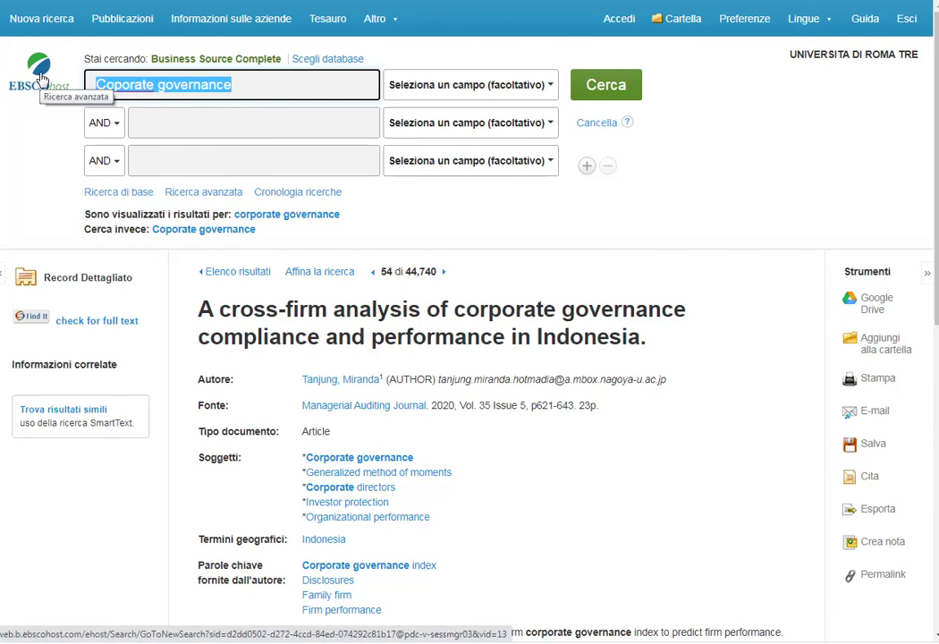
text(european)
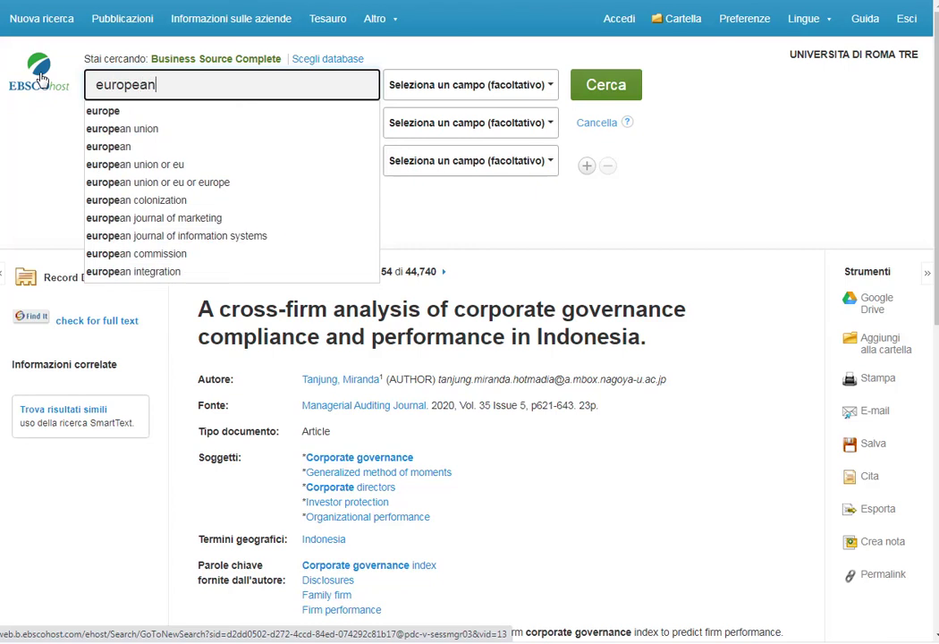
text( unio)
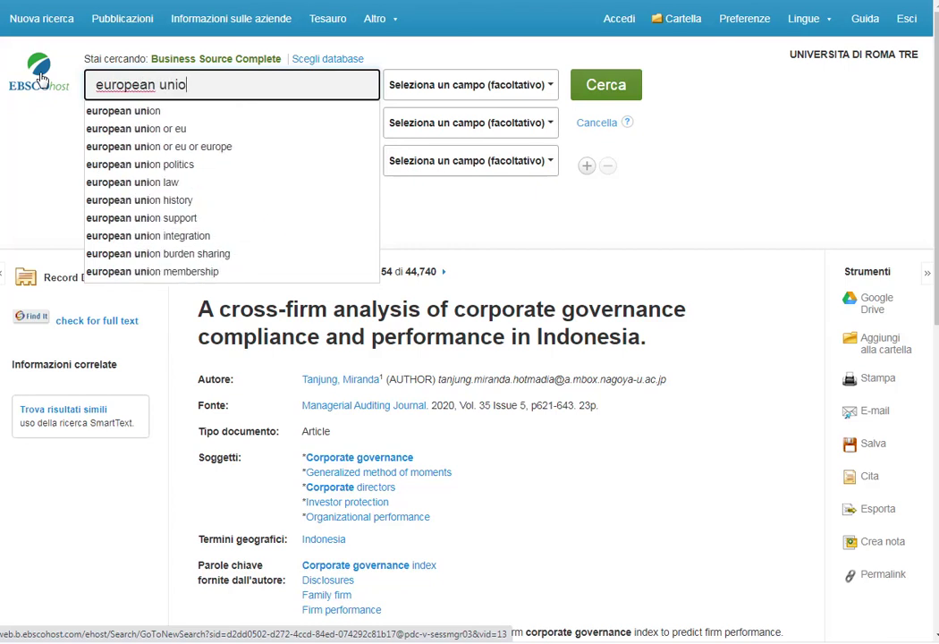
text(no)
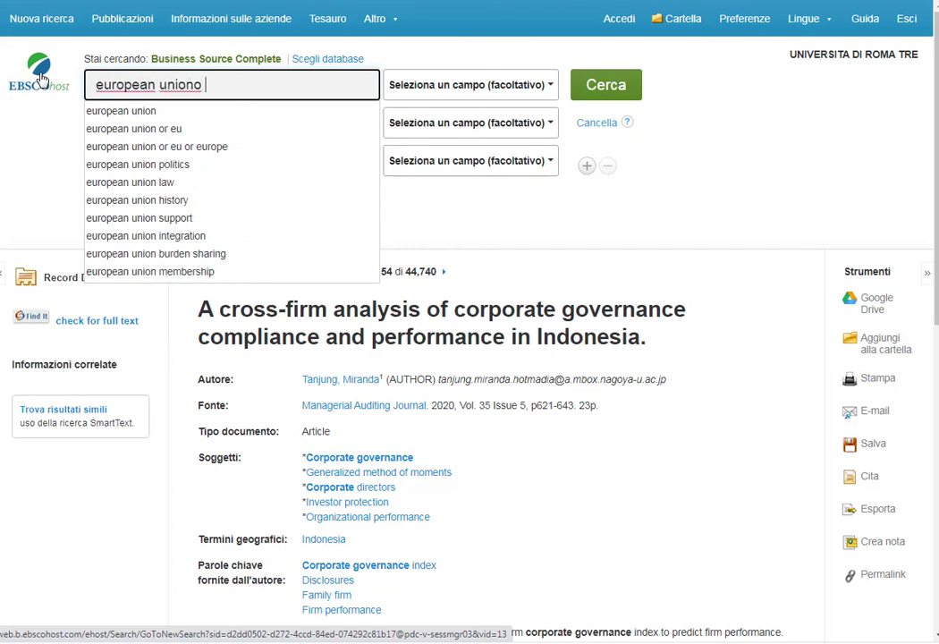
key(BackSpace)
key(BackSpace)
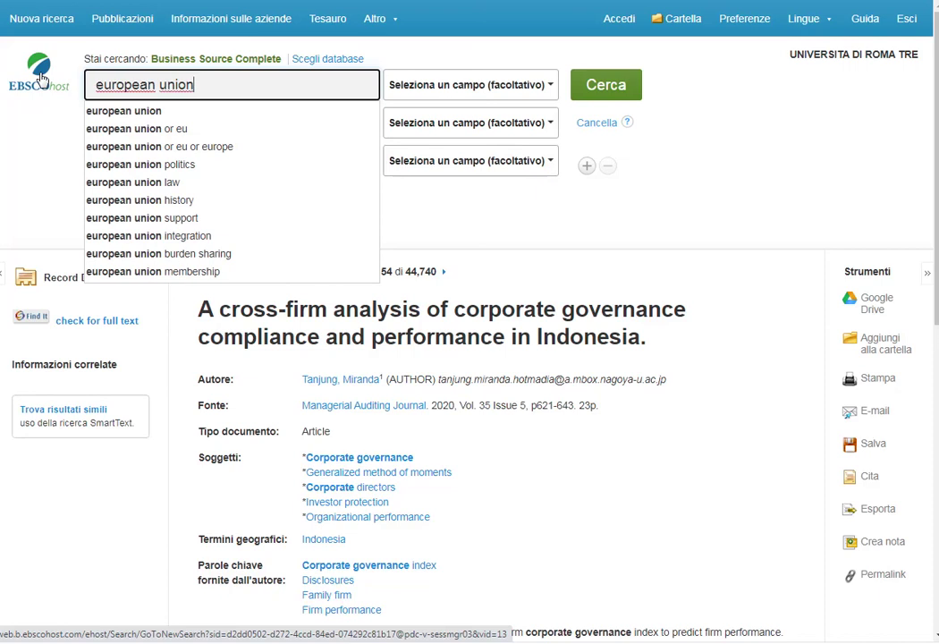
click(475, 218)
Search for european union combined with Draghi in the AU Autore field, and rerun the query as a SmartText search
click(551, 126)
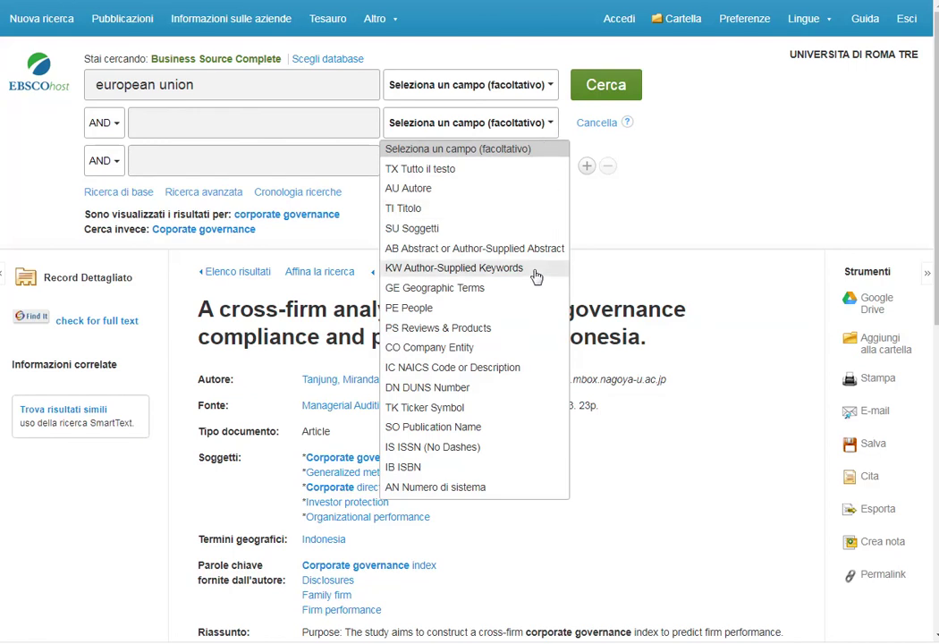
click(426, 189)
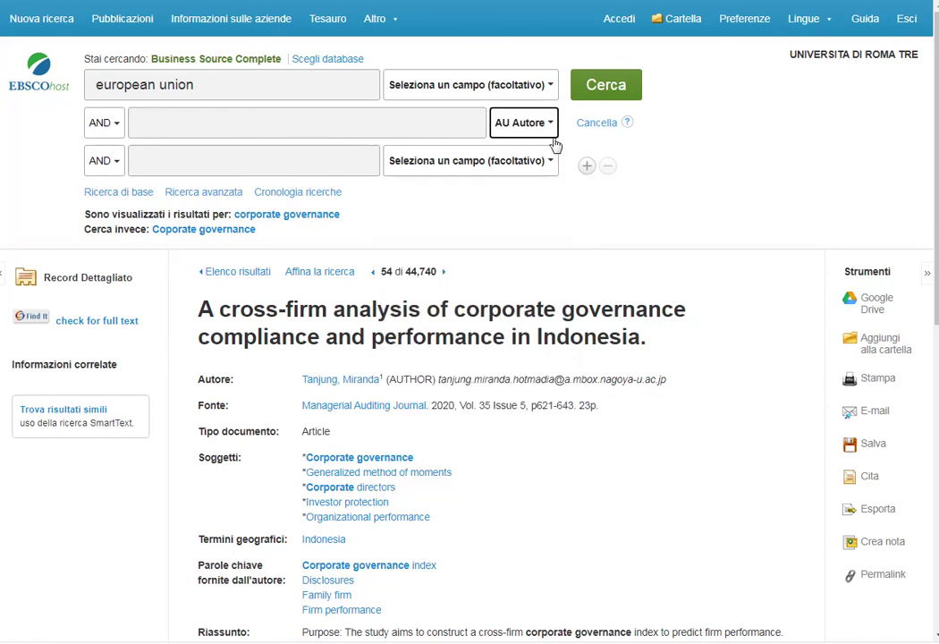
click(188, 126)
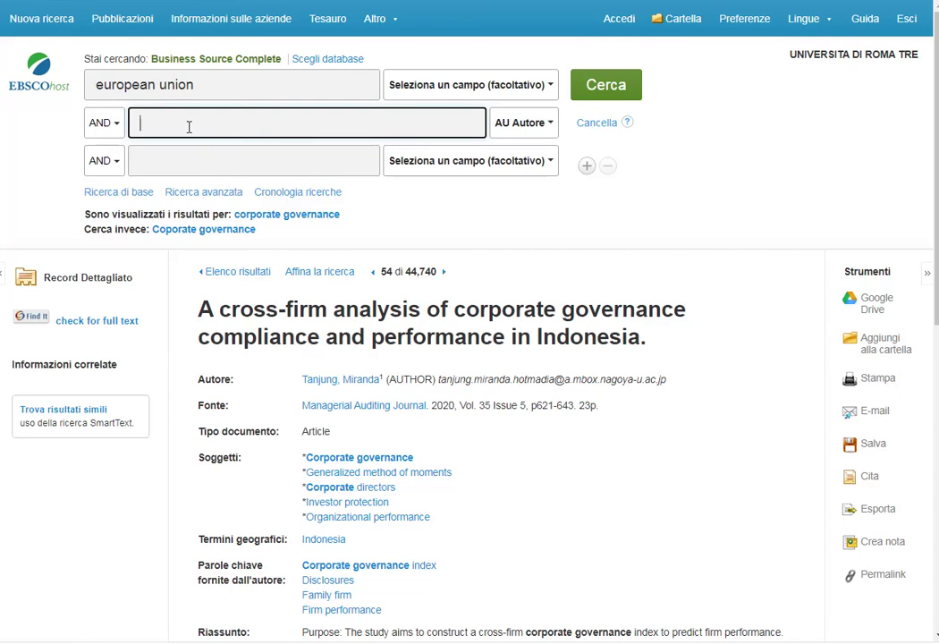
text(Draghi)
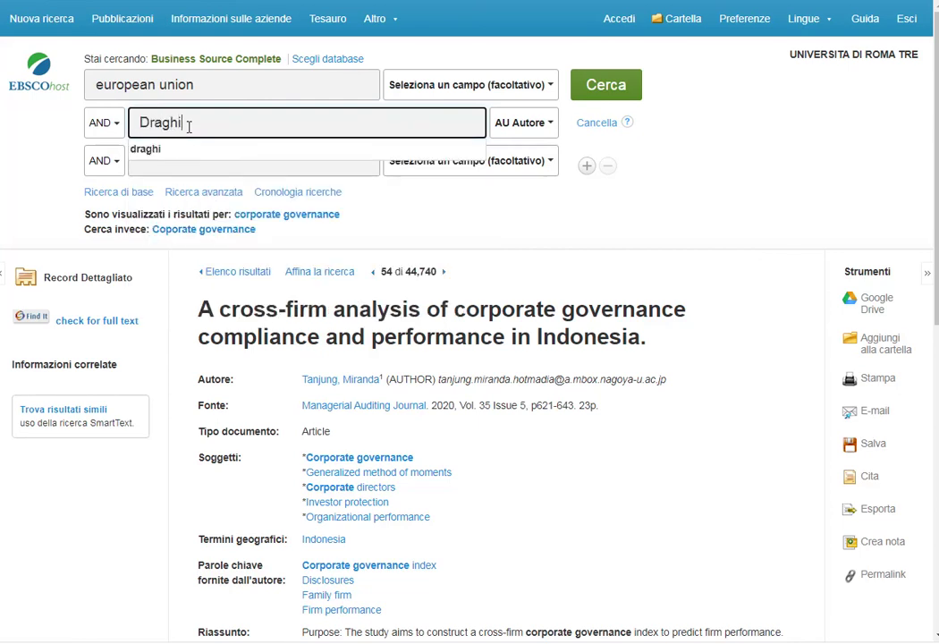
click(613, 93)
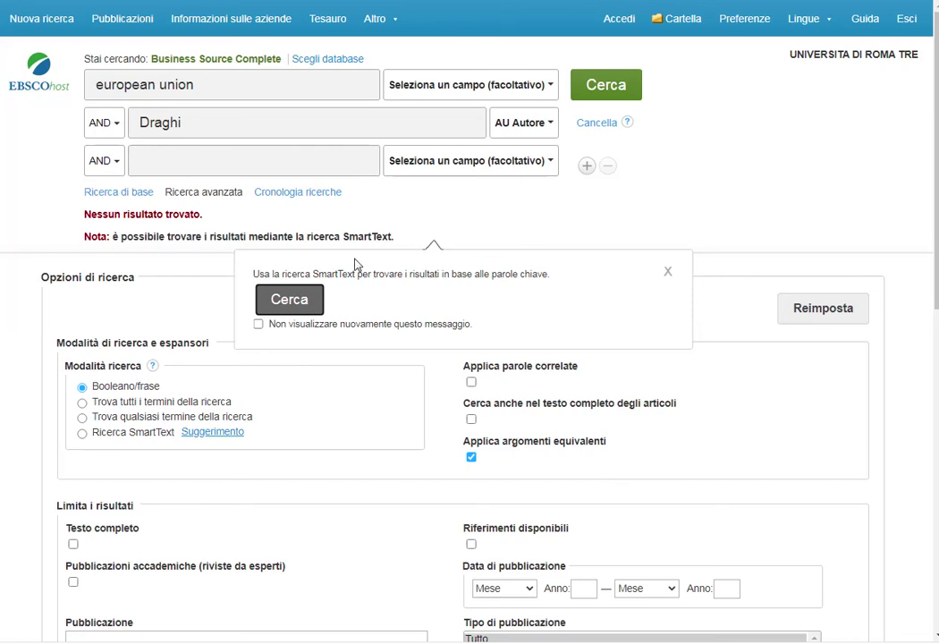
click(313, 303)
click(298, 300)
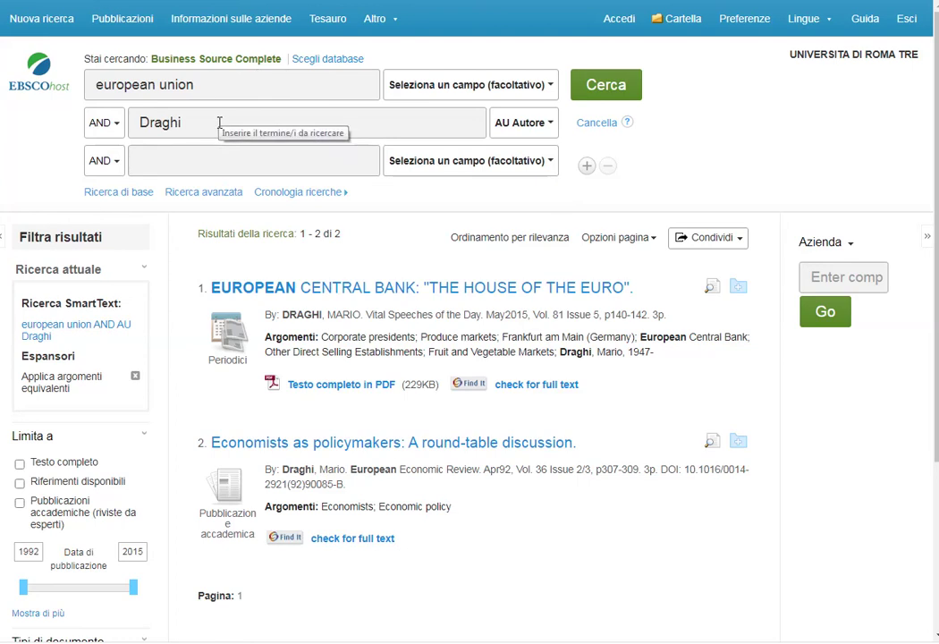
Replace the author term with Sen in the second search row
drag(218, 120, 84, 119)
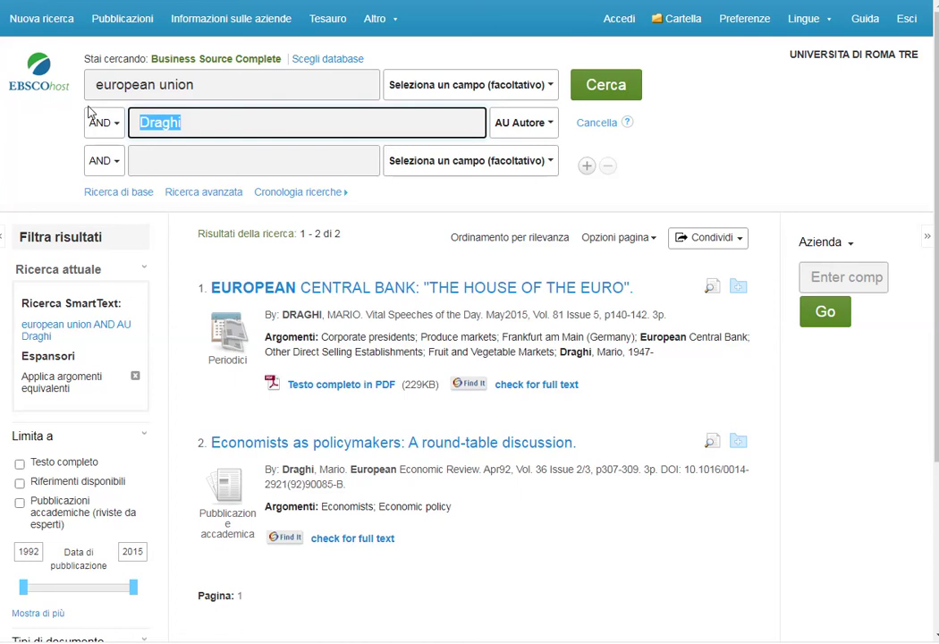
text(Sen)
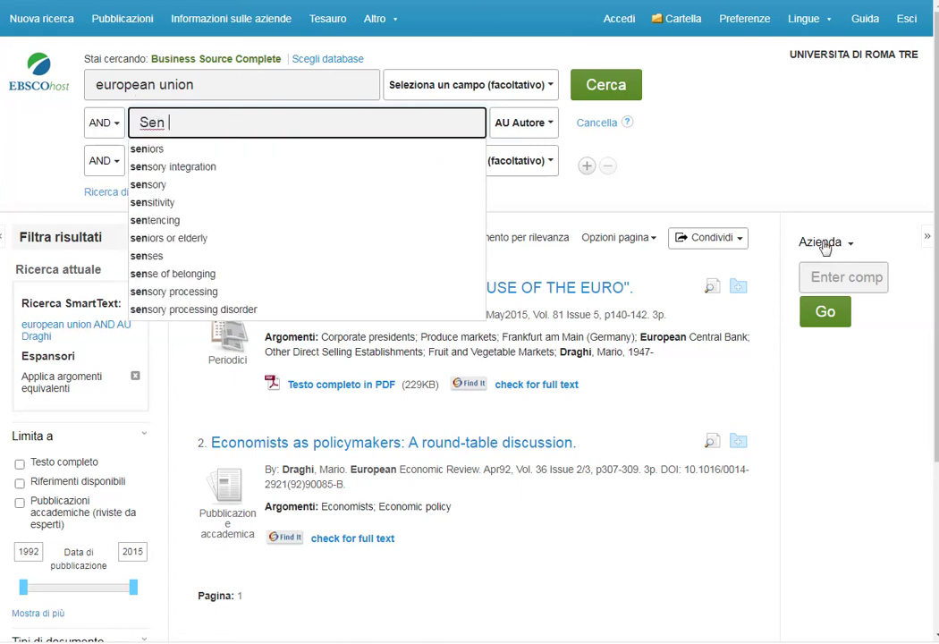
click(623, 121)
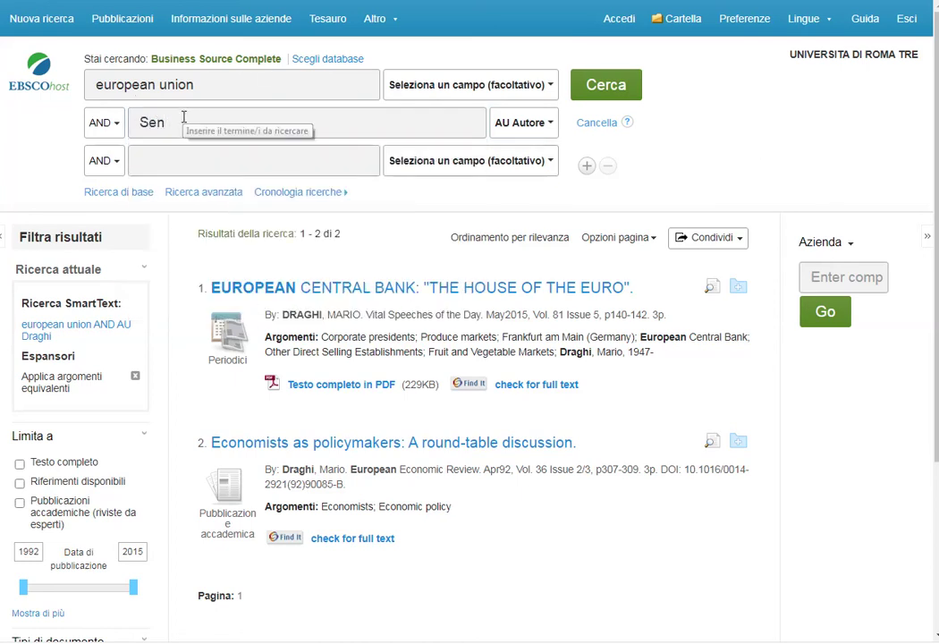
Replace the first search term with Developing countries and run the search
drag(223, 84, 3, 76)
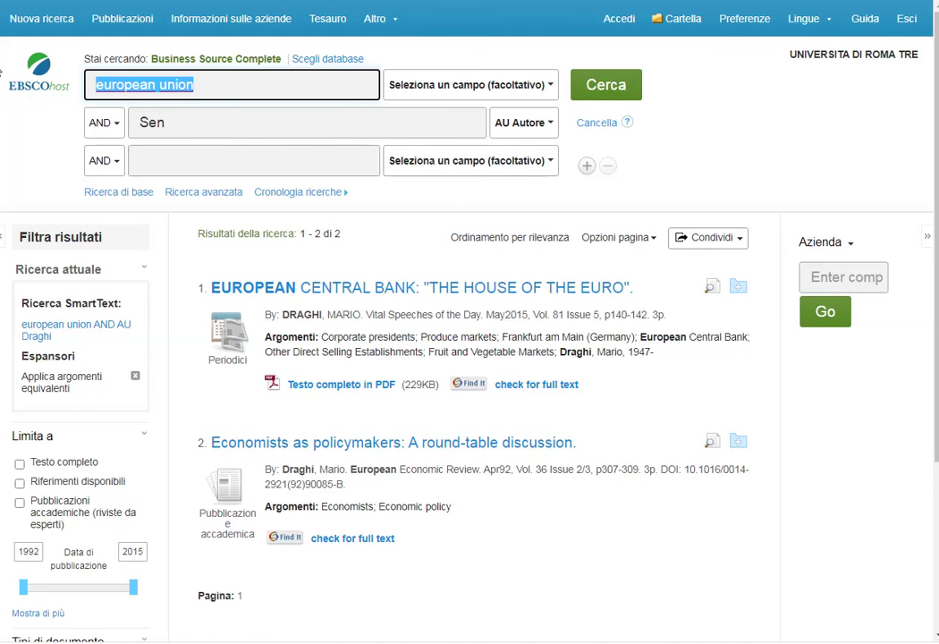
text(Devep)
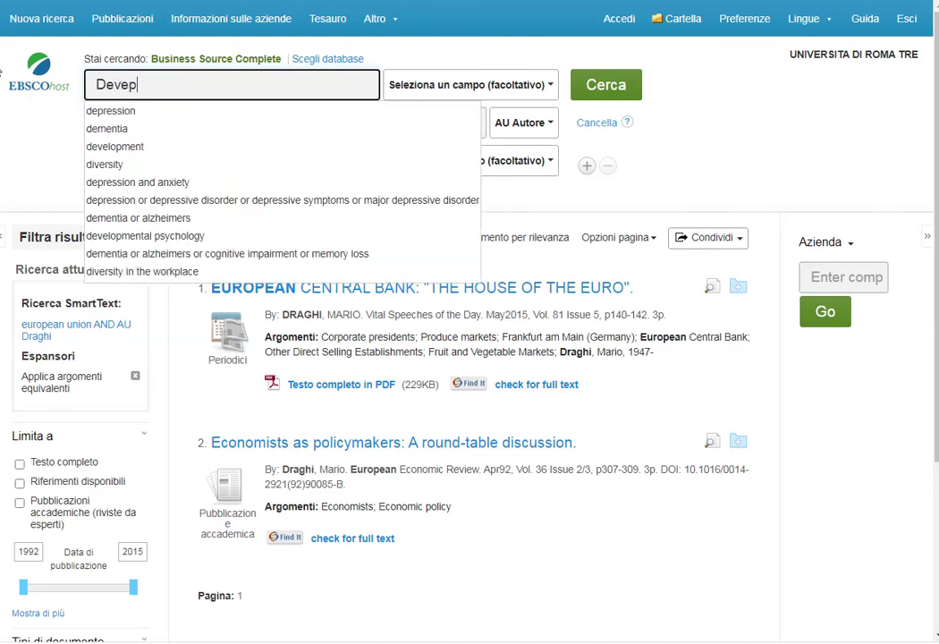
key(BackSpace)
text(l)
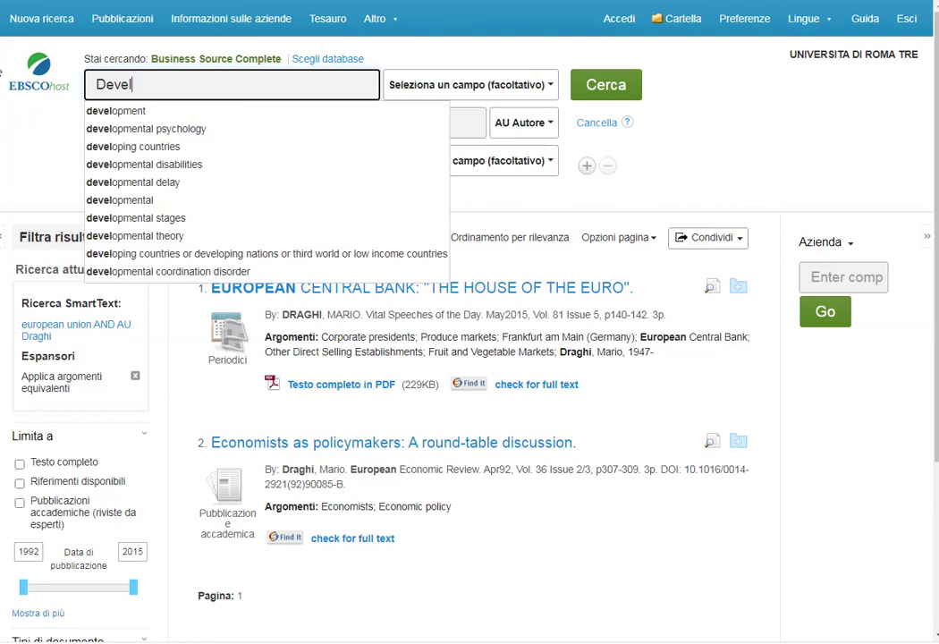
text(oping co)
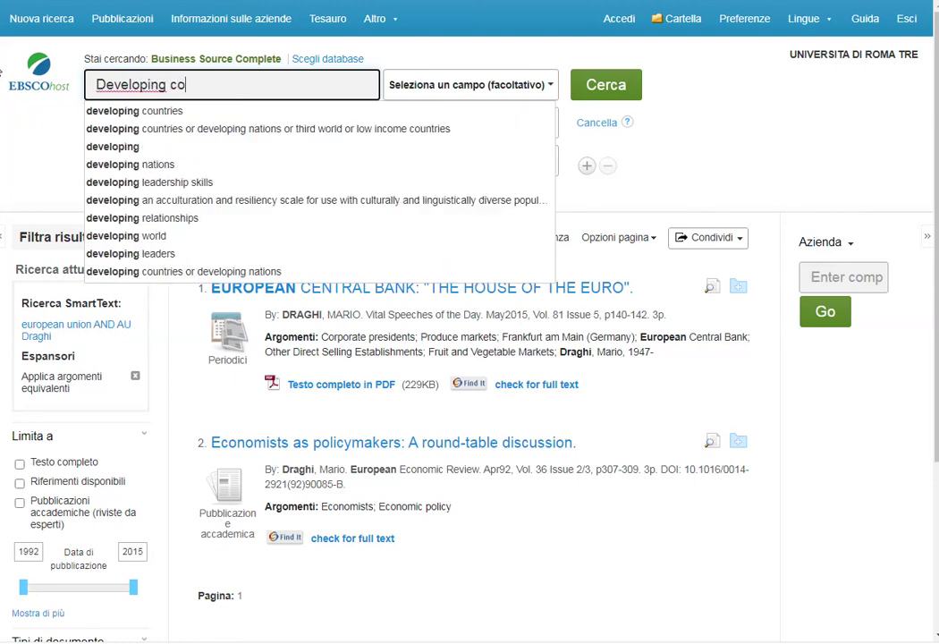
text(untries)
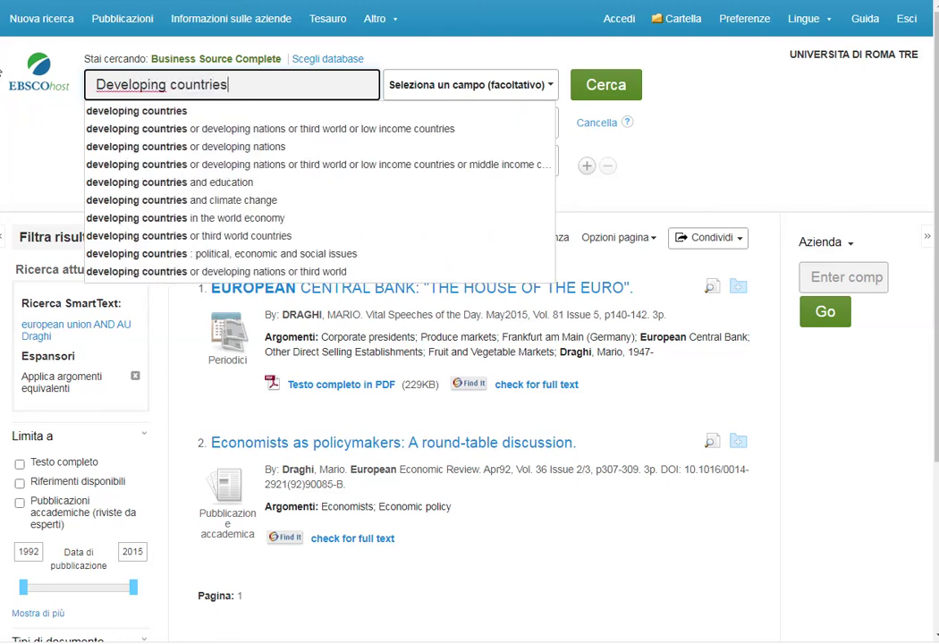
click(749, 146)
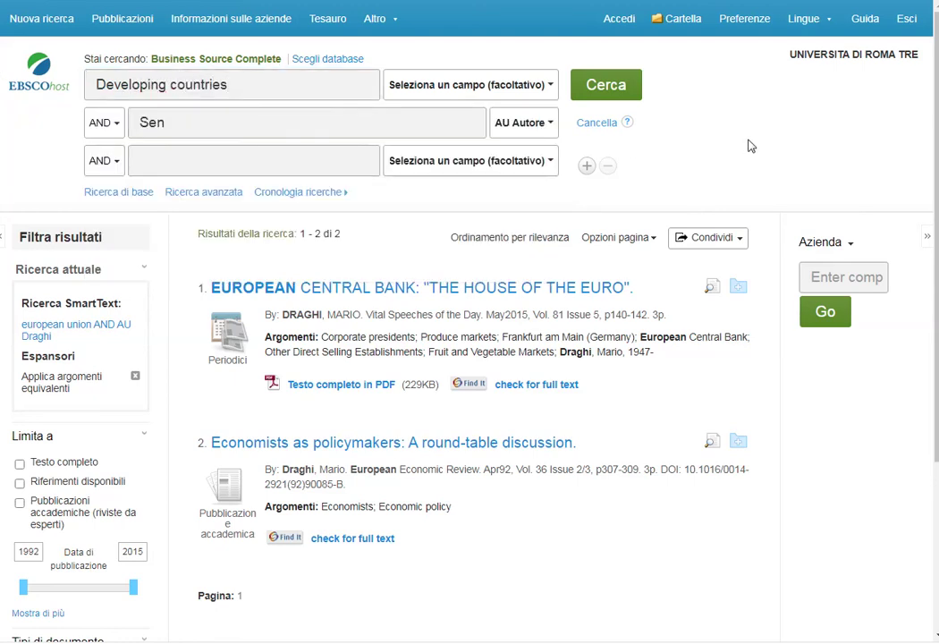
click(592, 84)
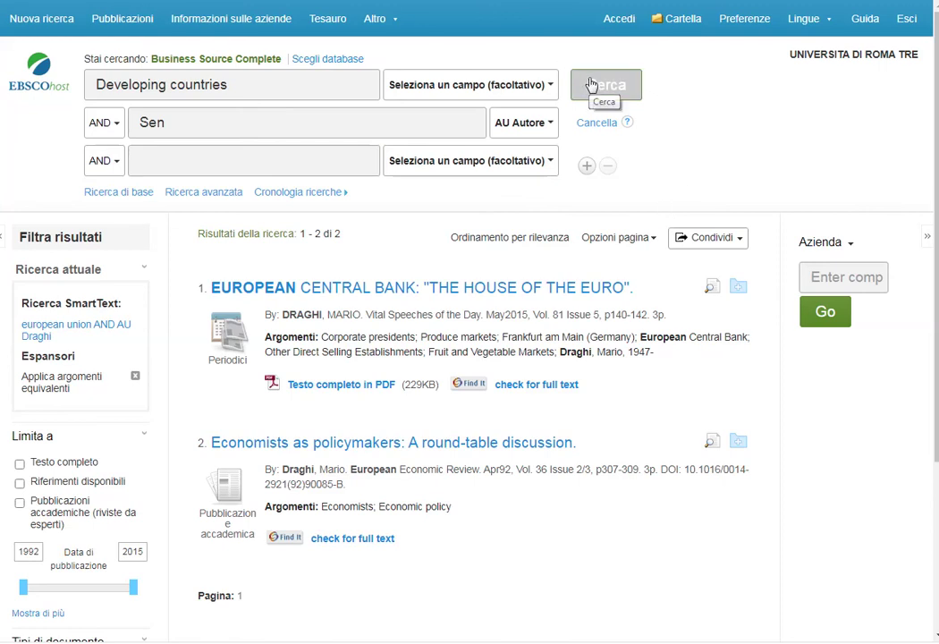
click(592, 84)
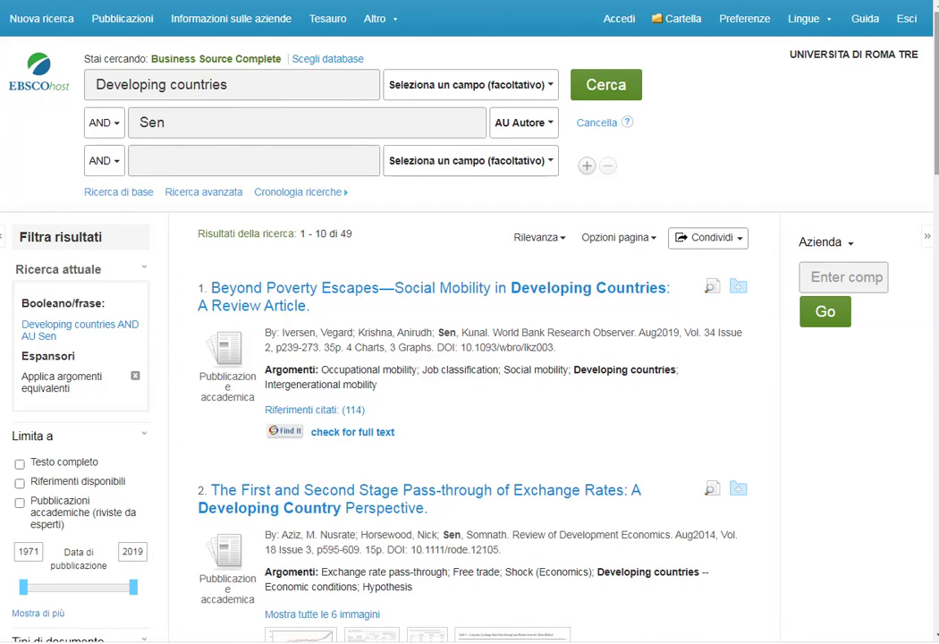
Add India as a GE Geographic Terms criterion, rerun the search, and look through the results
scroll(935, 89, down, 2)
scroll(935, 89, up, 2)
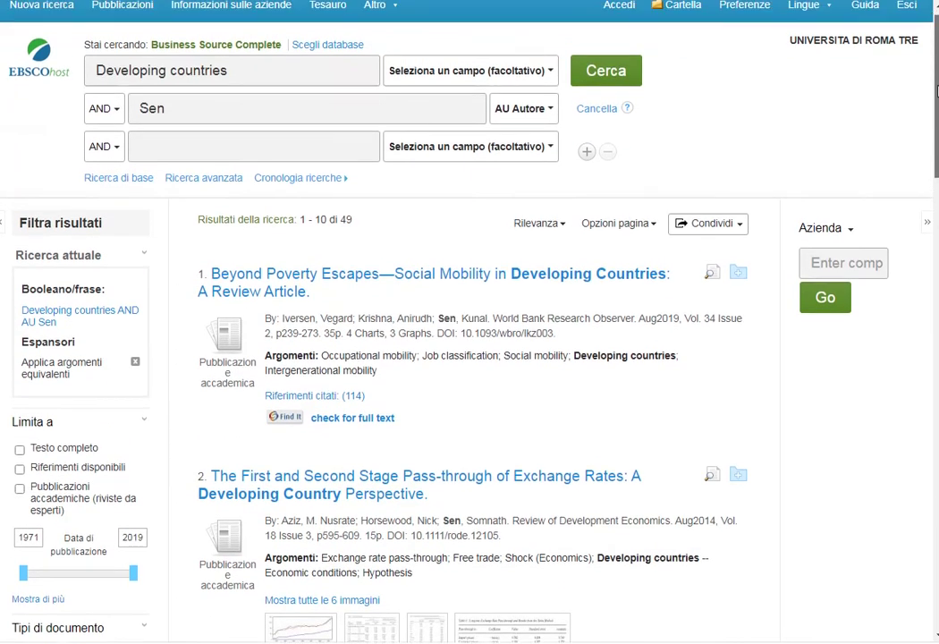
scroll(936, 90, up, 1)
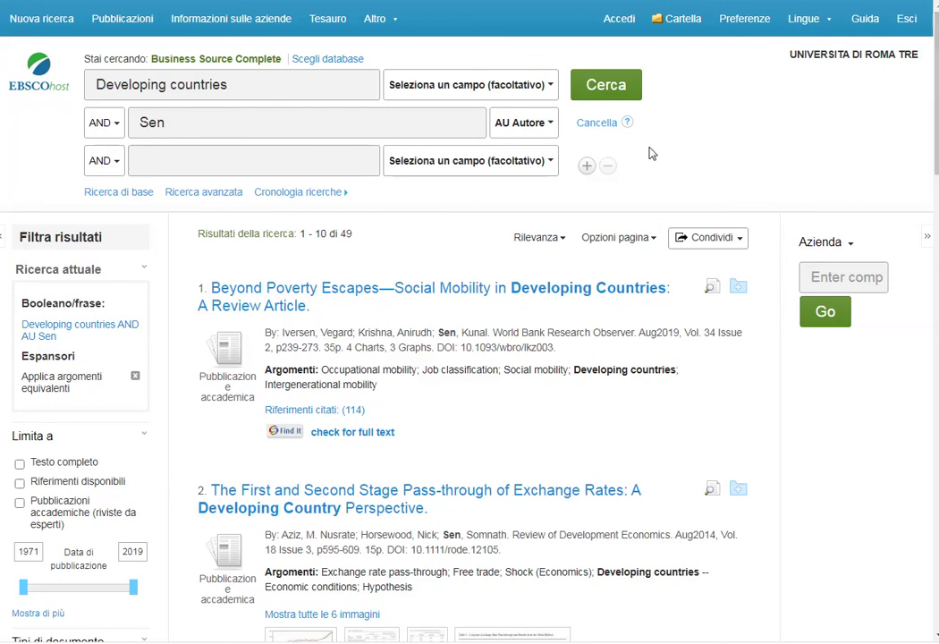
click(547, 164)
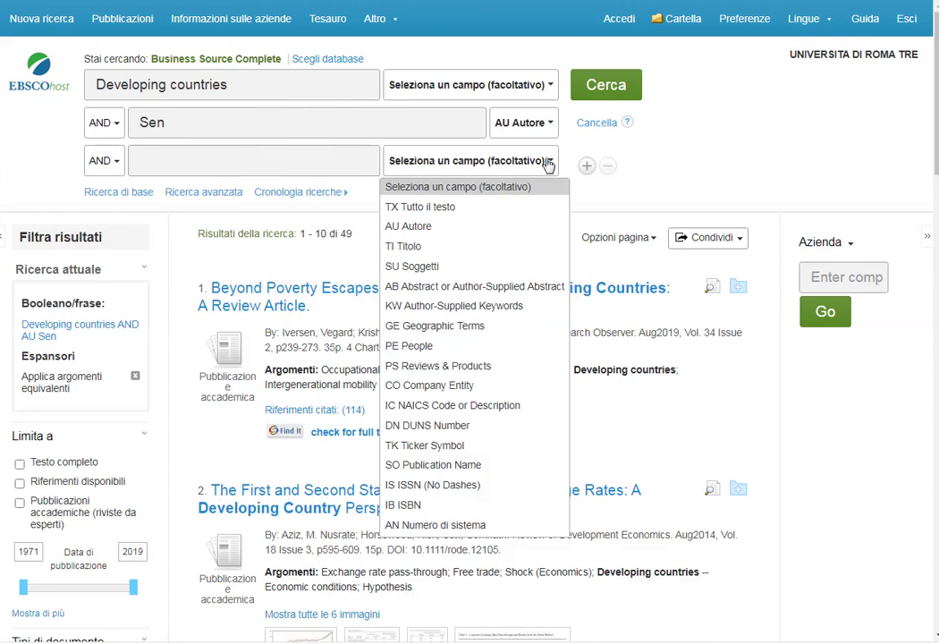
click(512, 326)
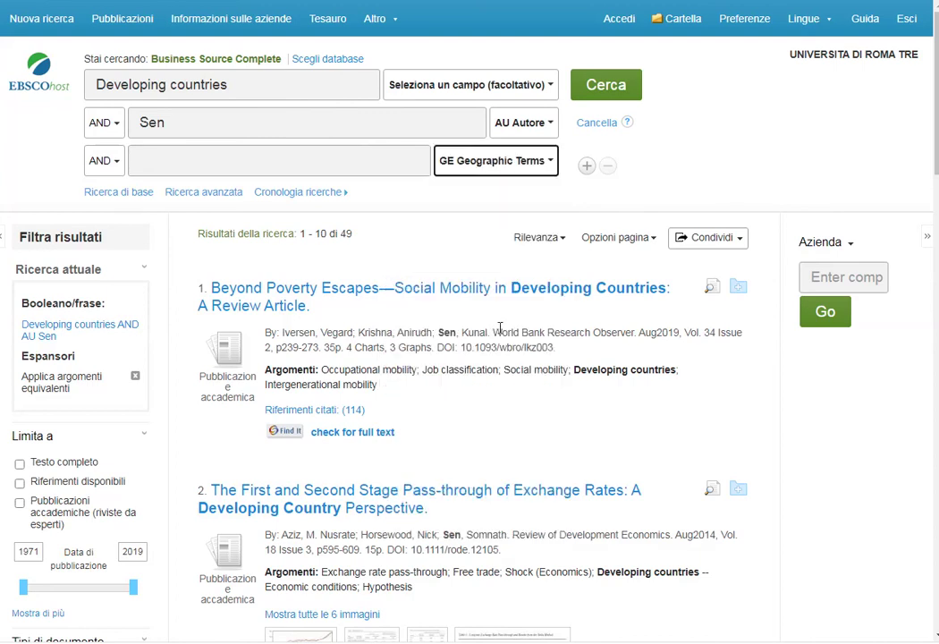
click(220, 161)
text(I)
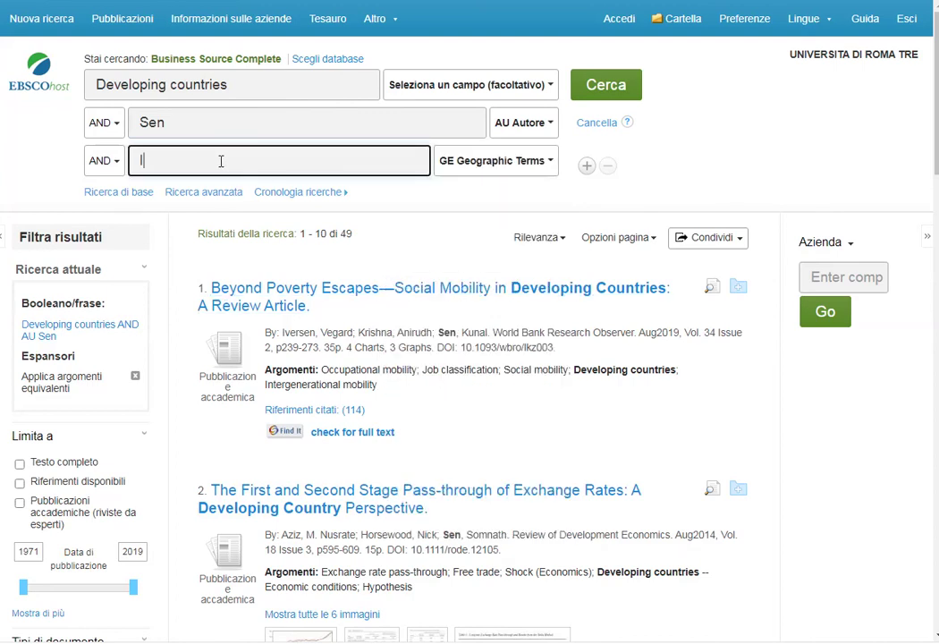
text(ndia)
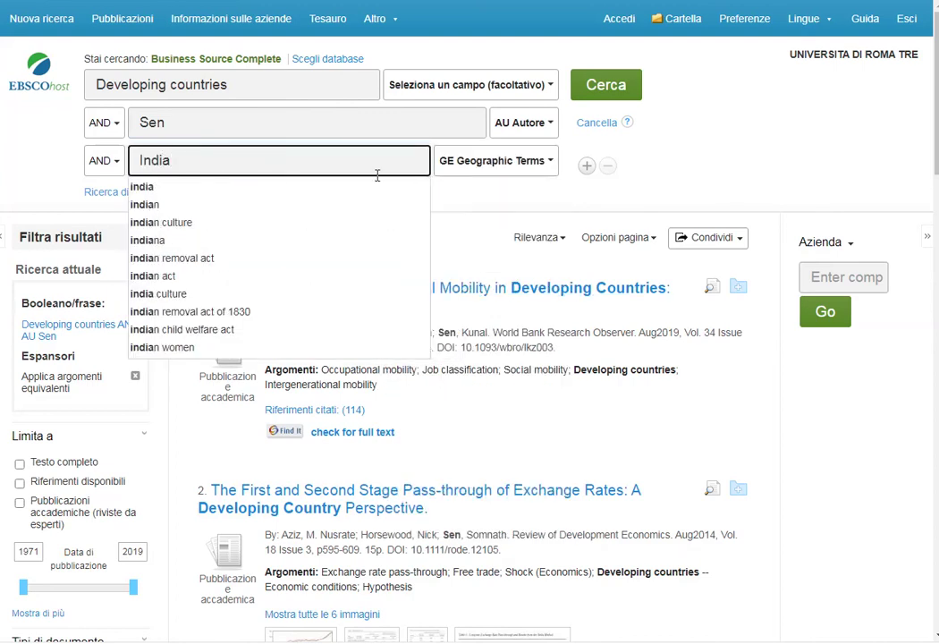
click(607, 93)
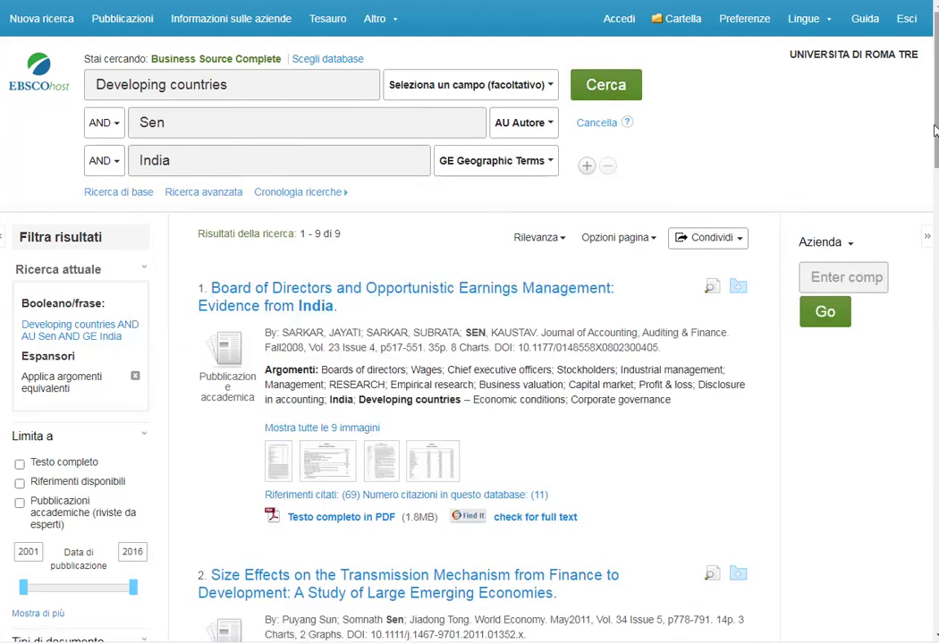
scroll(470, 358, down, 5)
scroll(932, 112, up, 5)
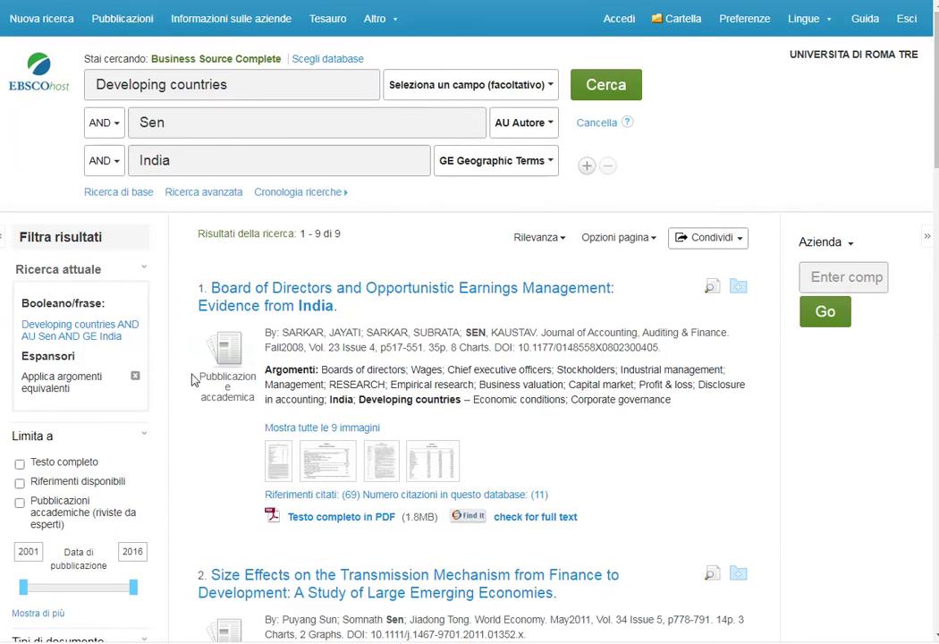
Return to the european union and Draghi search results and open the advanced search with its result limiters
key(alt+Left)
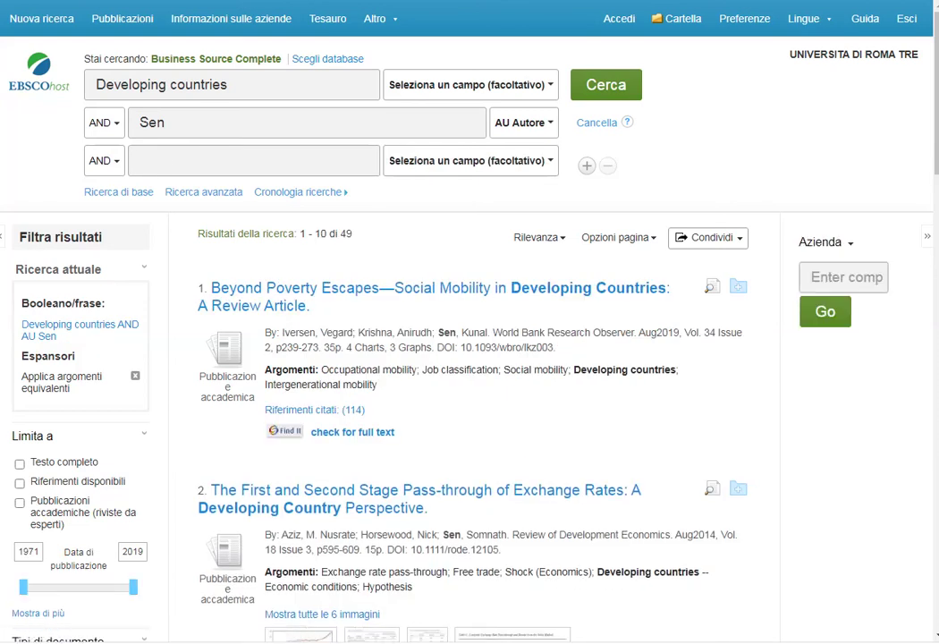
key(alt+Left)
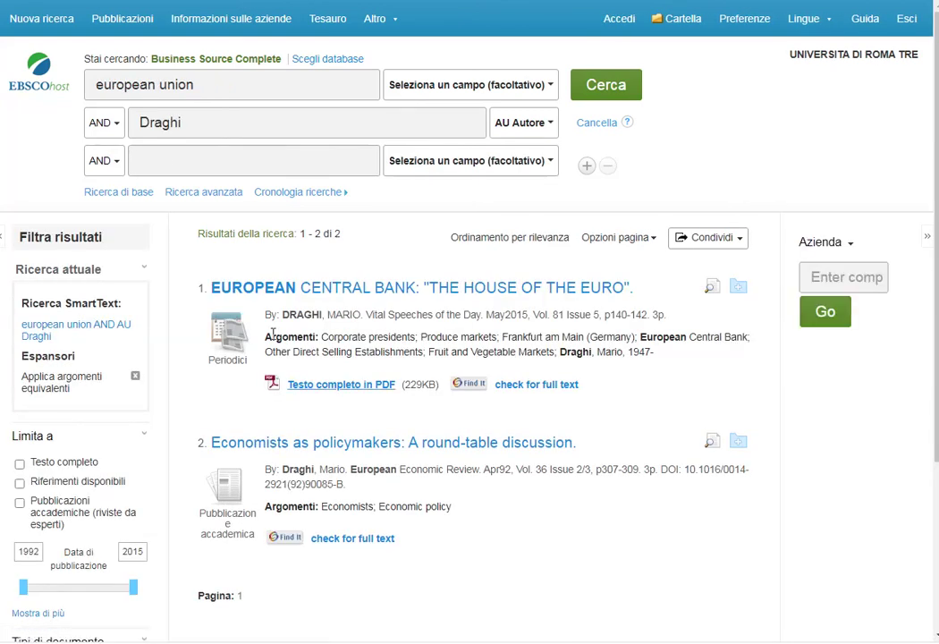
click(193, 201)
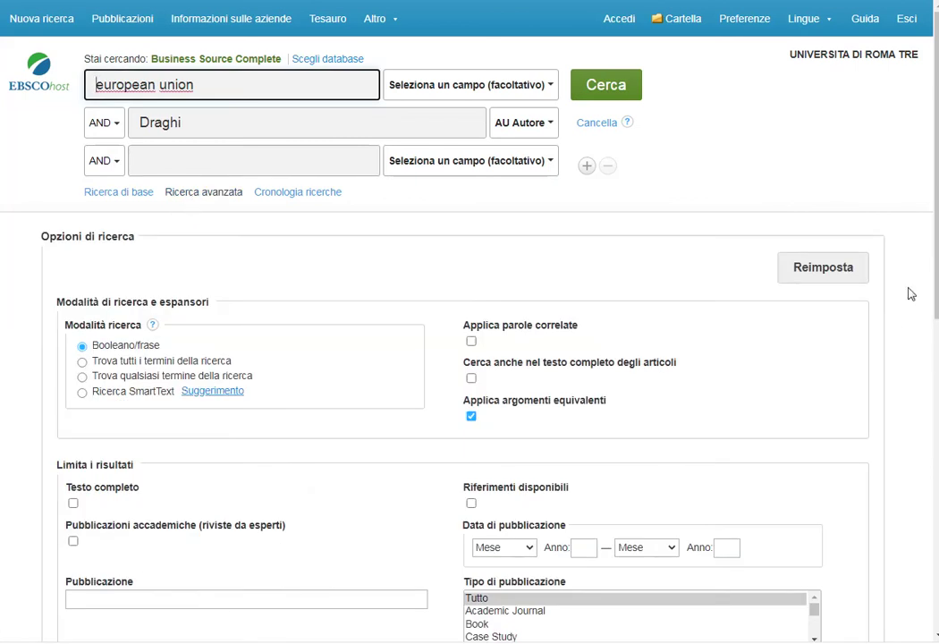
scroll(853, 457, down, 3)
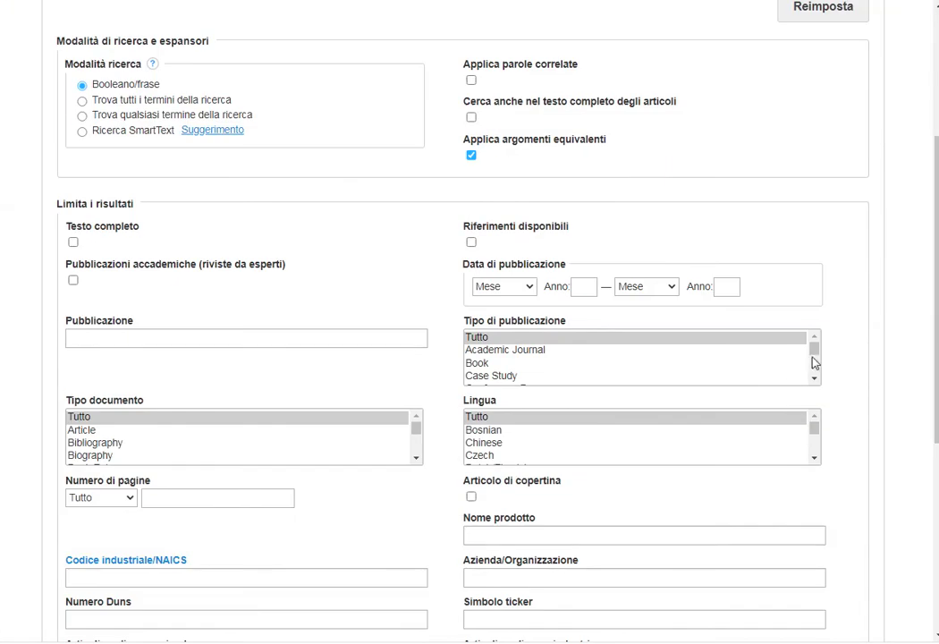
Limit the publication type to SWOT Analysis
click(817, 359)
drag(817, 359, 816, 377)
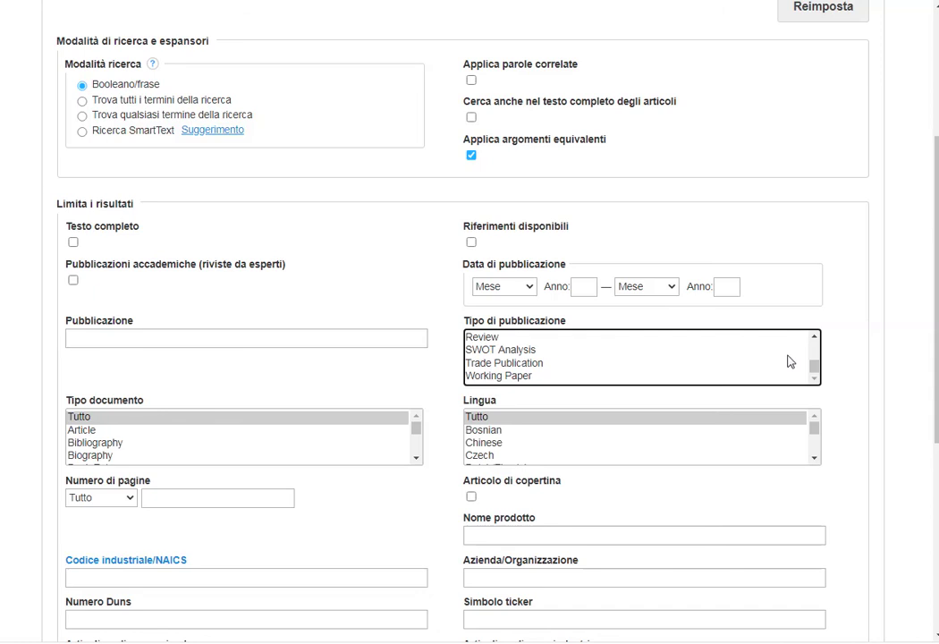
click(525, 350)
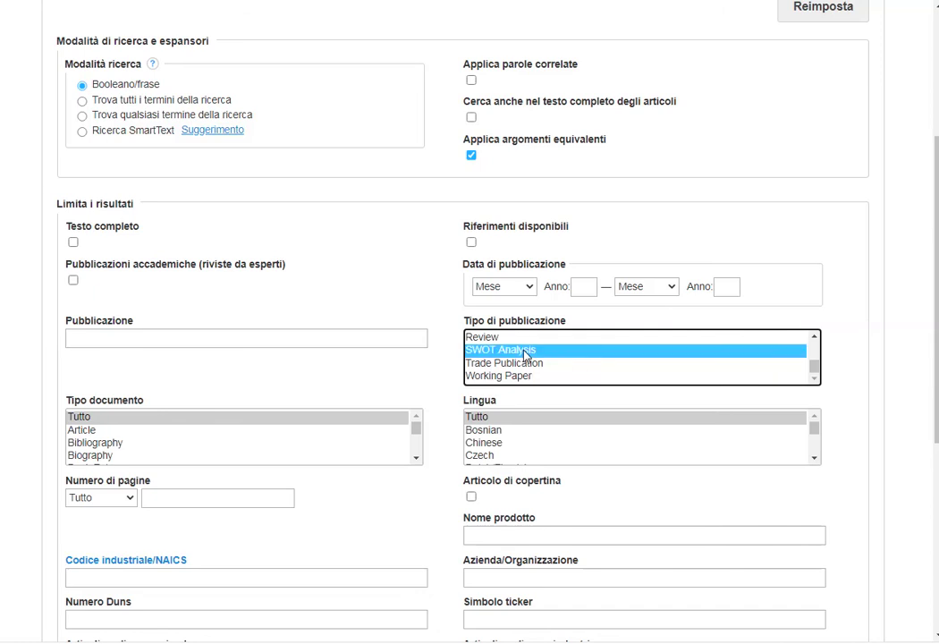
Clear the author term Draghi from the second search row
scroll(780, 379, up, 3)
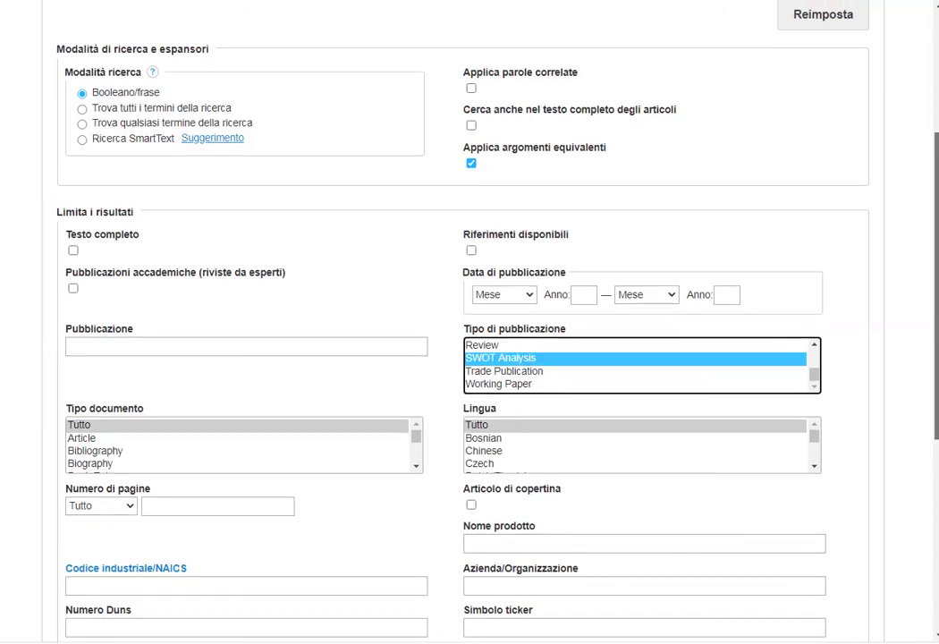
drag(243, 117, 25, 120)
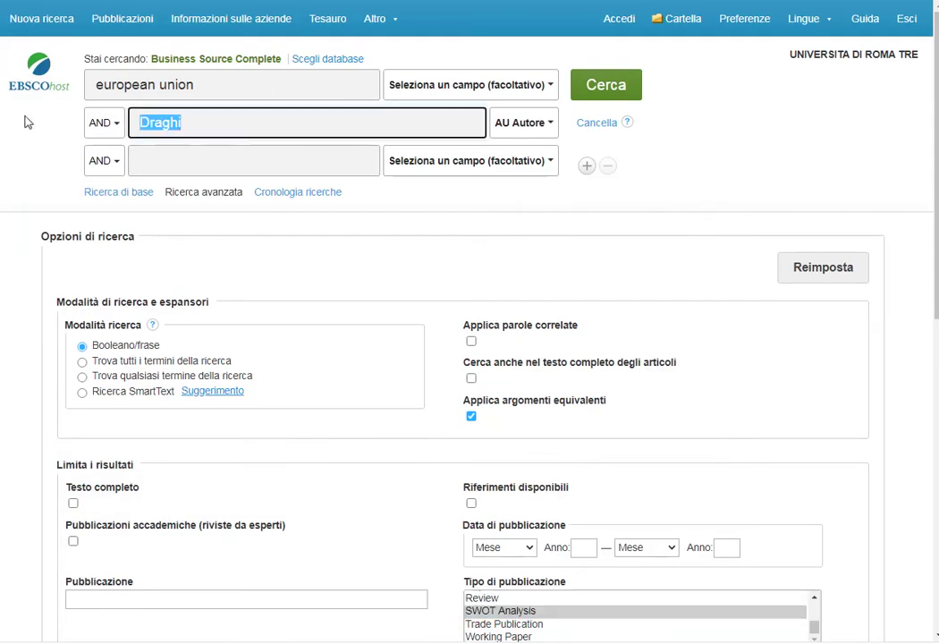
key(BackSpace)
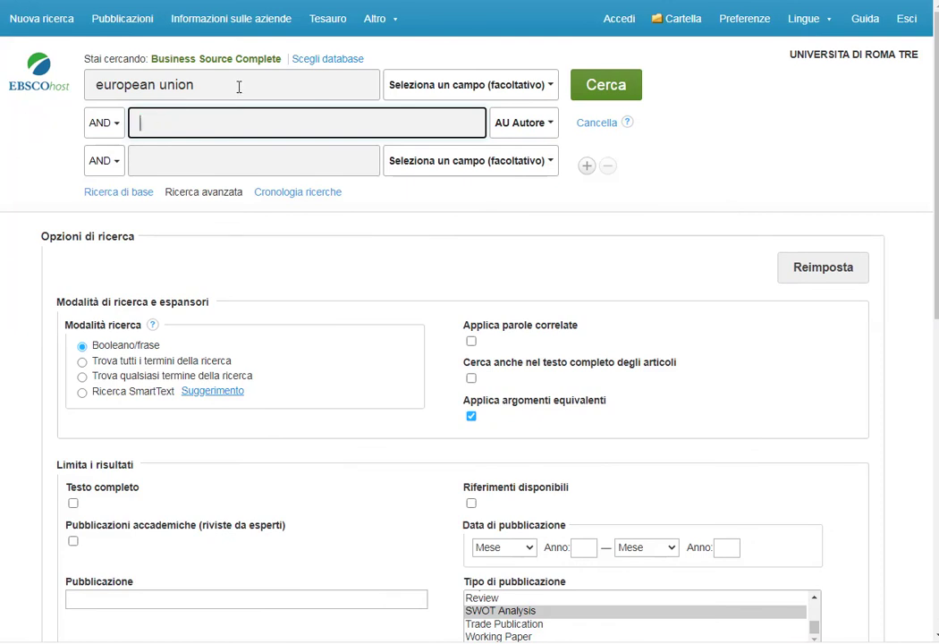
Replace the first search term with the suggested environmental management and run the search
drag(238, 87, 2, 73)
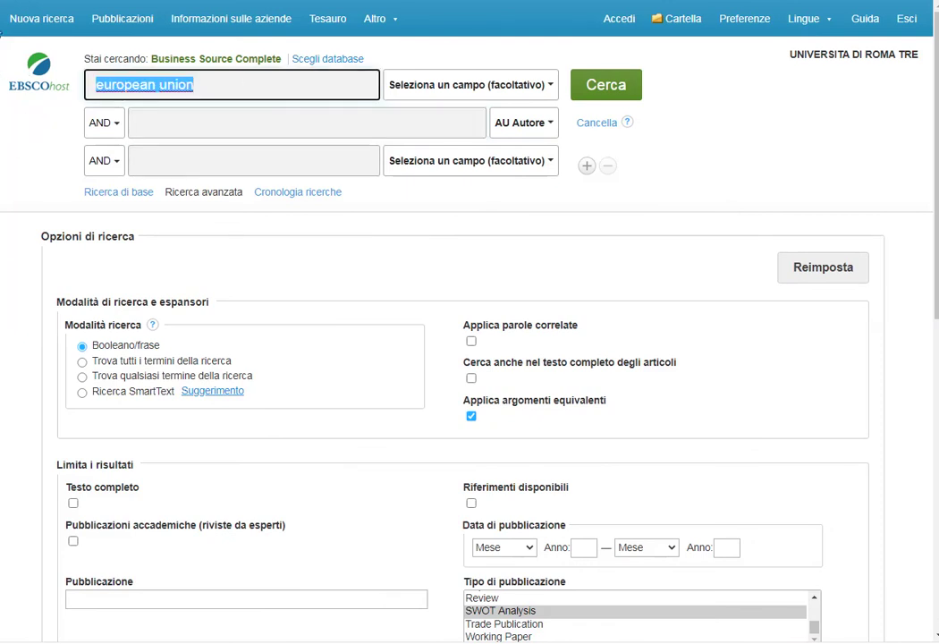
text(Envi)
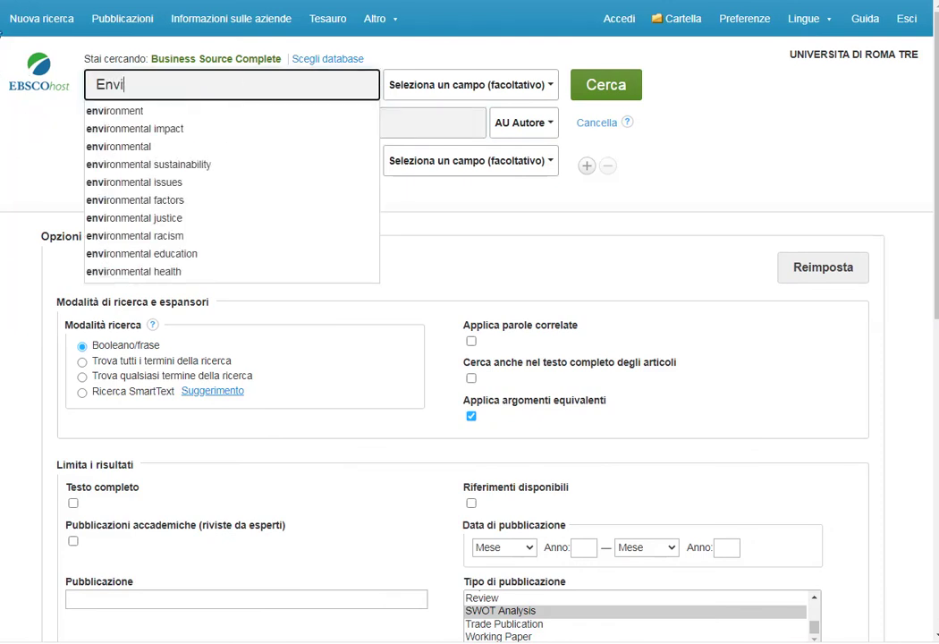
text(ronmenta)
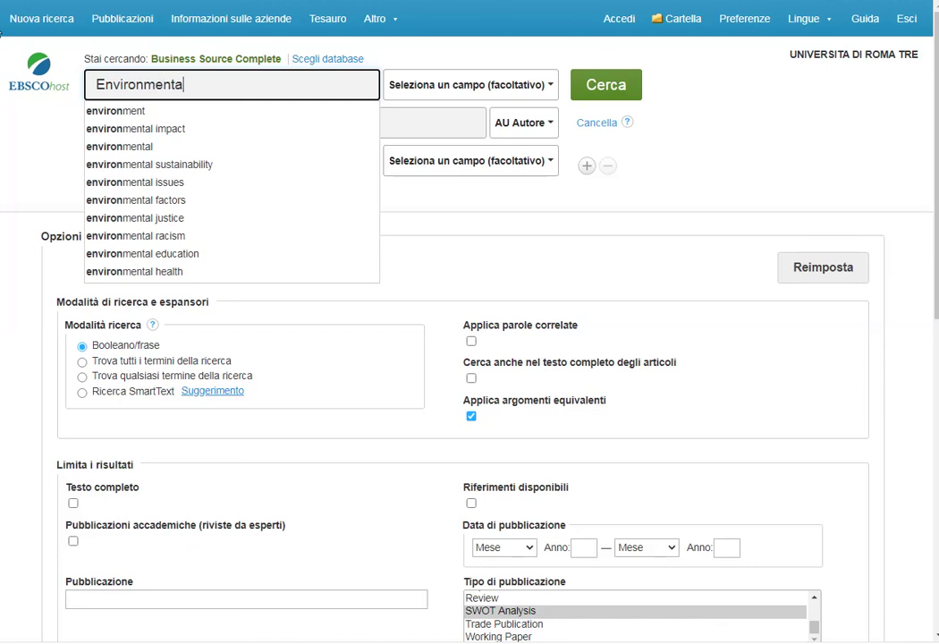
text(l Mangem)
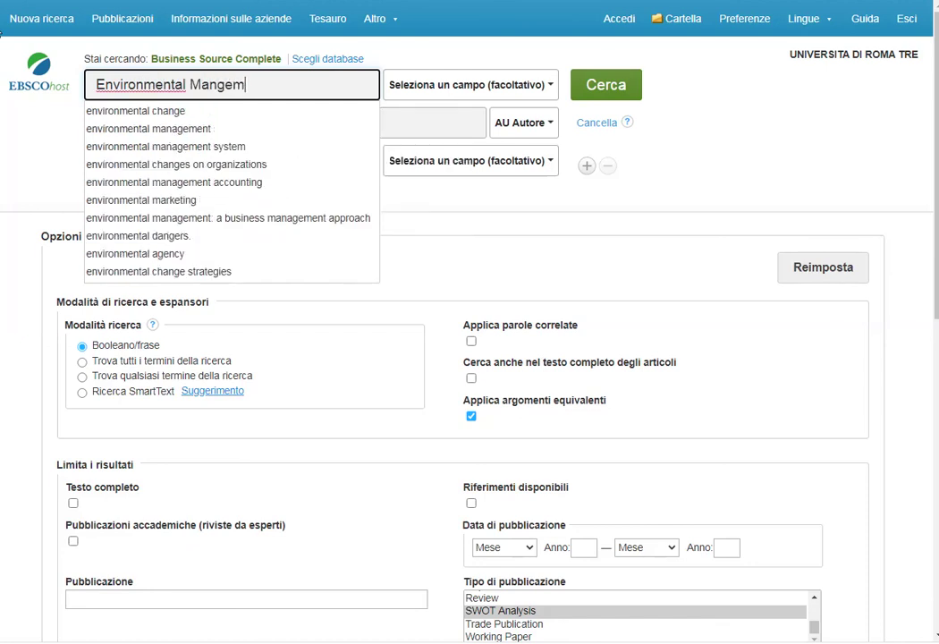
text(ent)
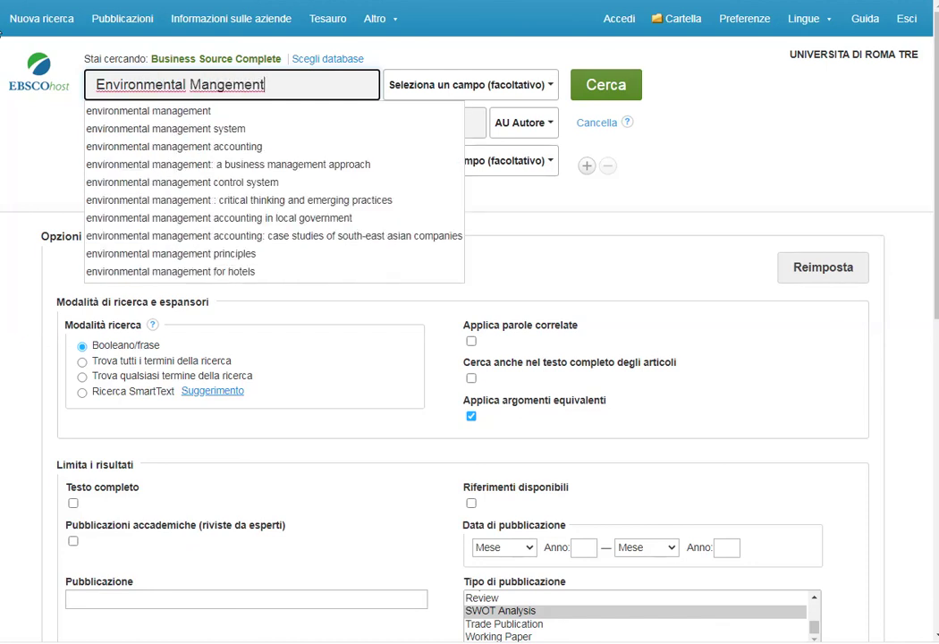
click(153, 110)
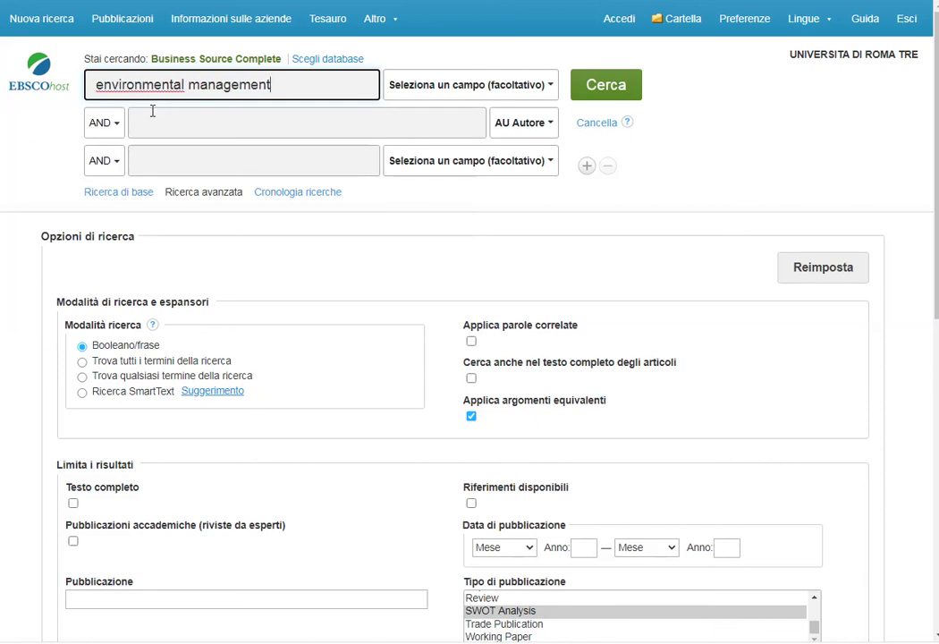
click(628, 97)
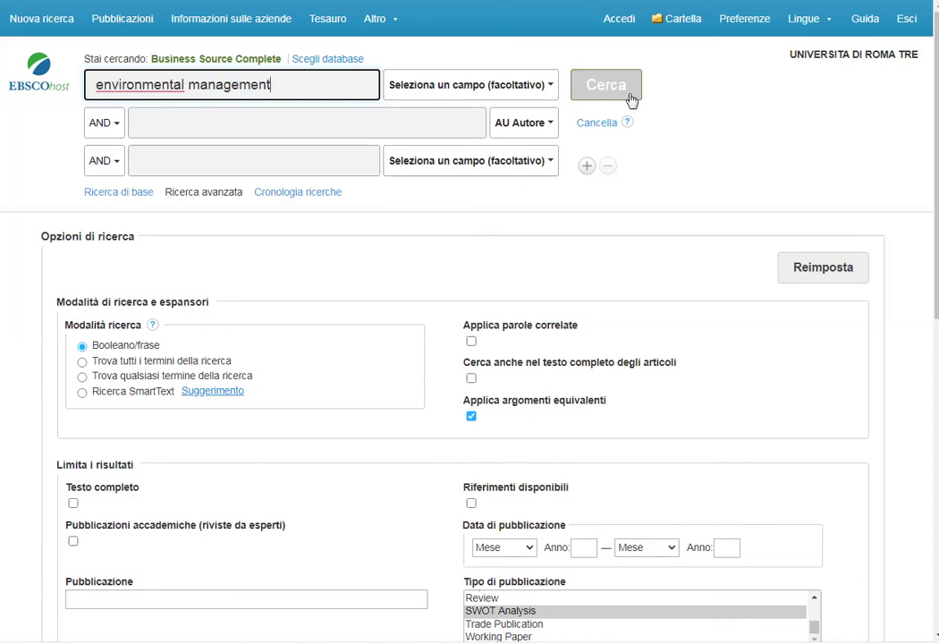
click(623, 99)
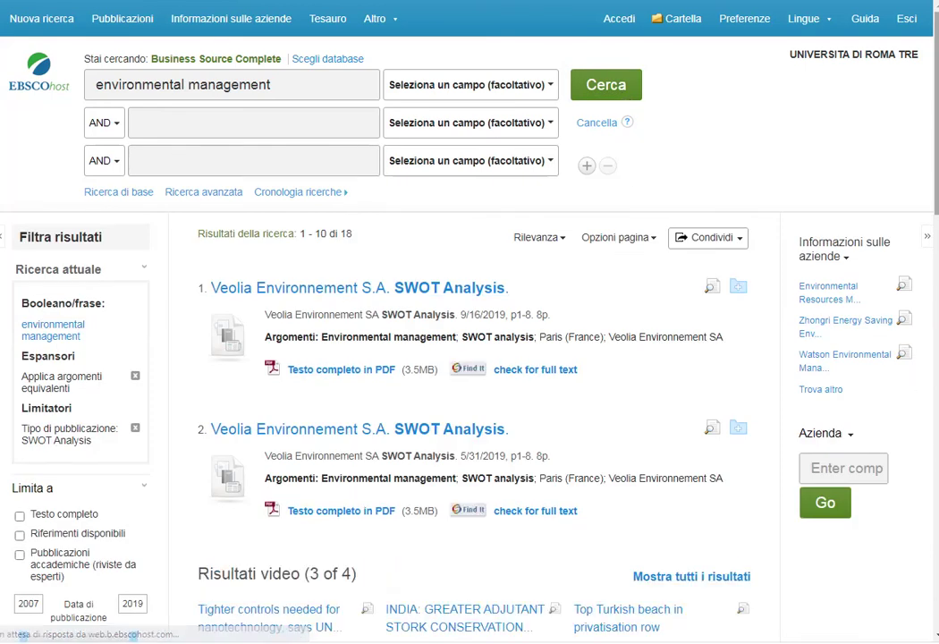
Open the first Veolia Environnement S.A. SWOT Analysis result's full-text PDF and examine its SWOT analysis section on page 4
scroll(385, 357, down, 1)
scroll(385, 357, down, 2)
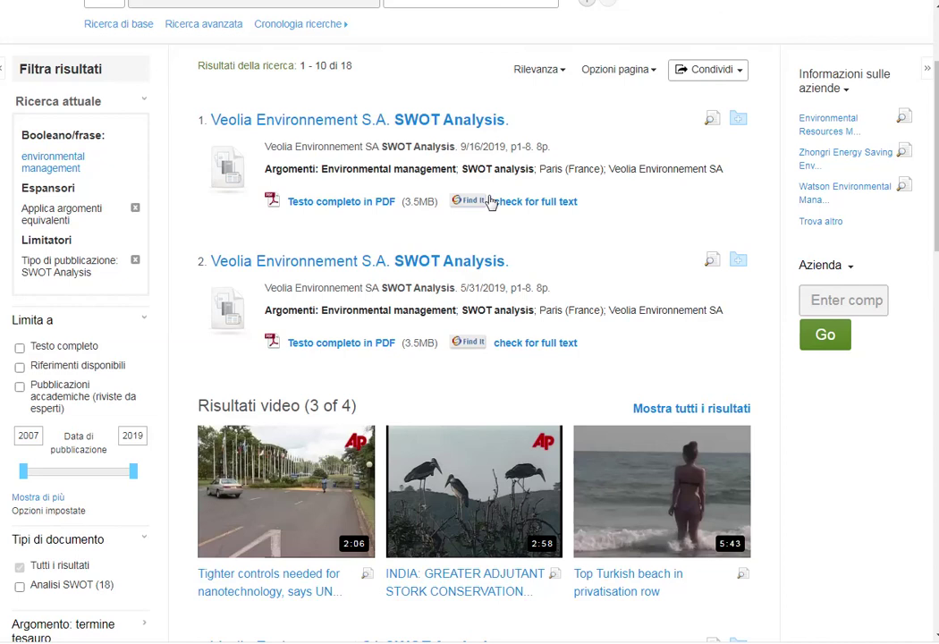
click(432, 124)
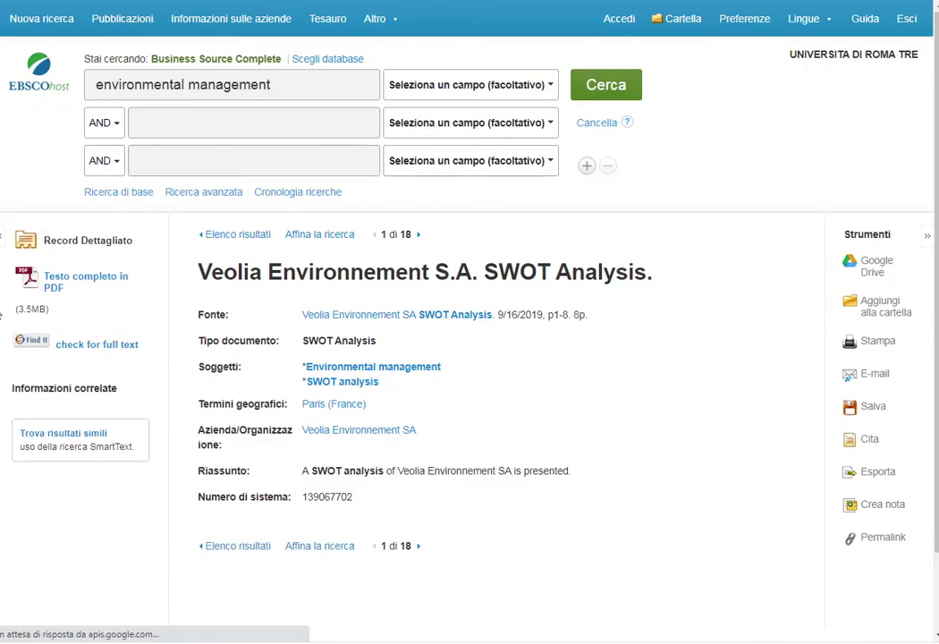
click(81, 282)
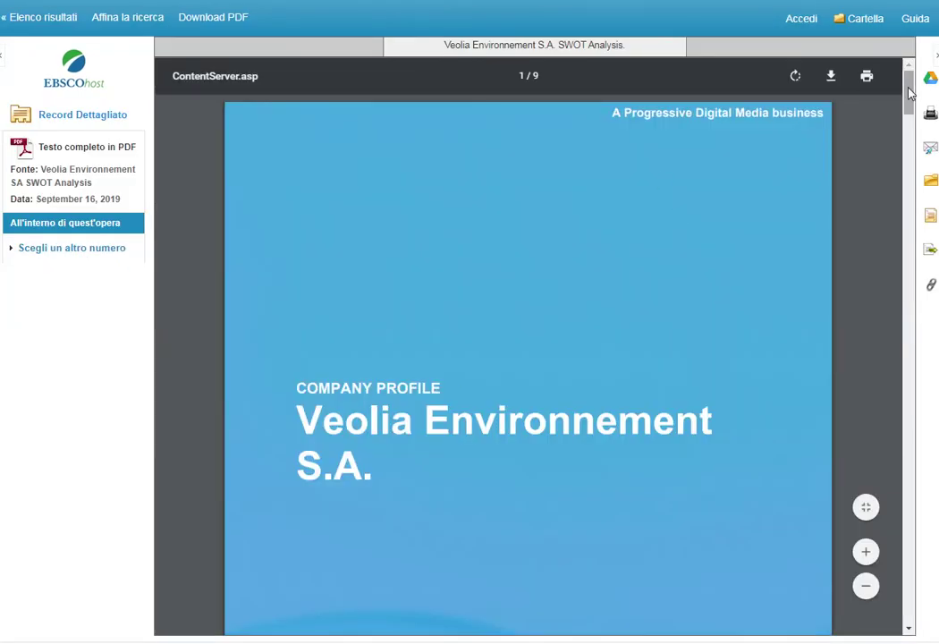
drag(908, 93, 923, 286)
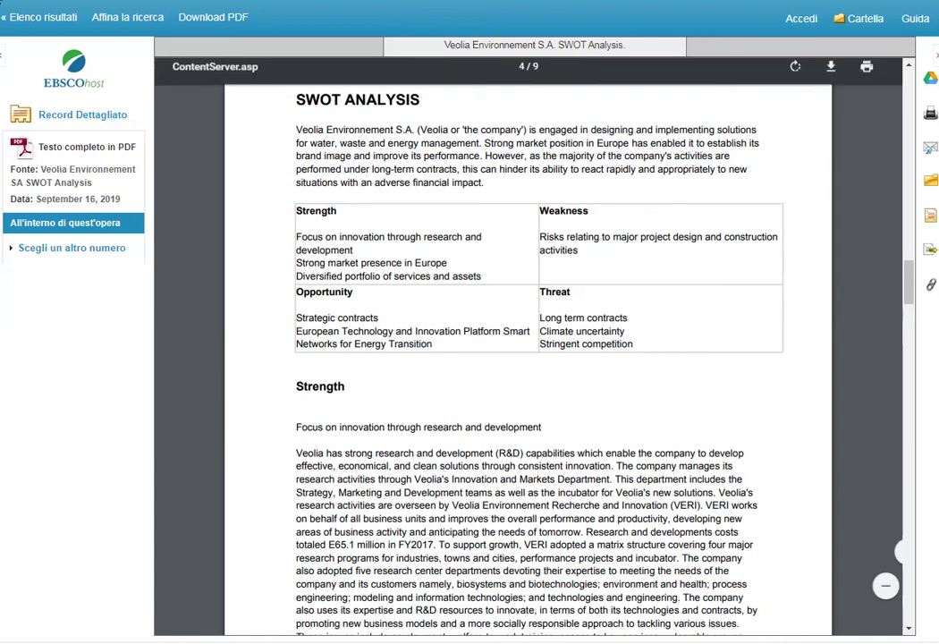
Go back to the Veolia Environnement record and open the advanced search form
key(alt+Left)
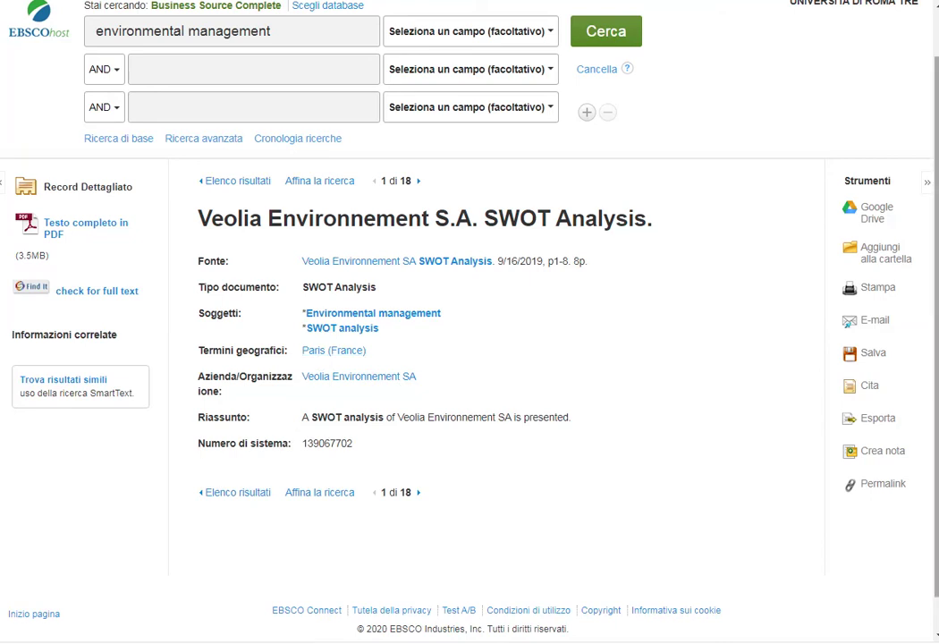
scroll(313, 458, up, 1)
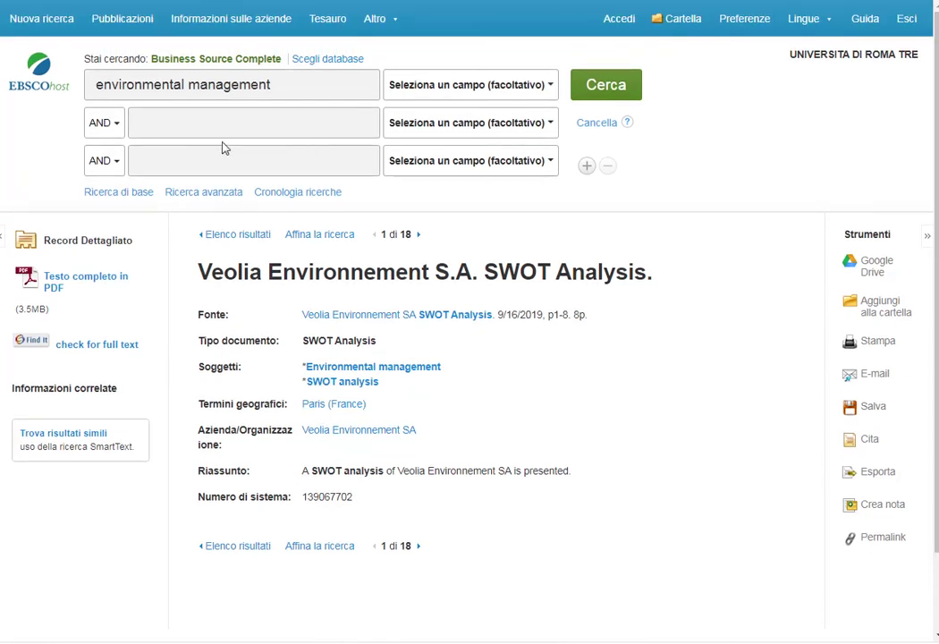
click(212, 200)
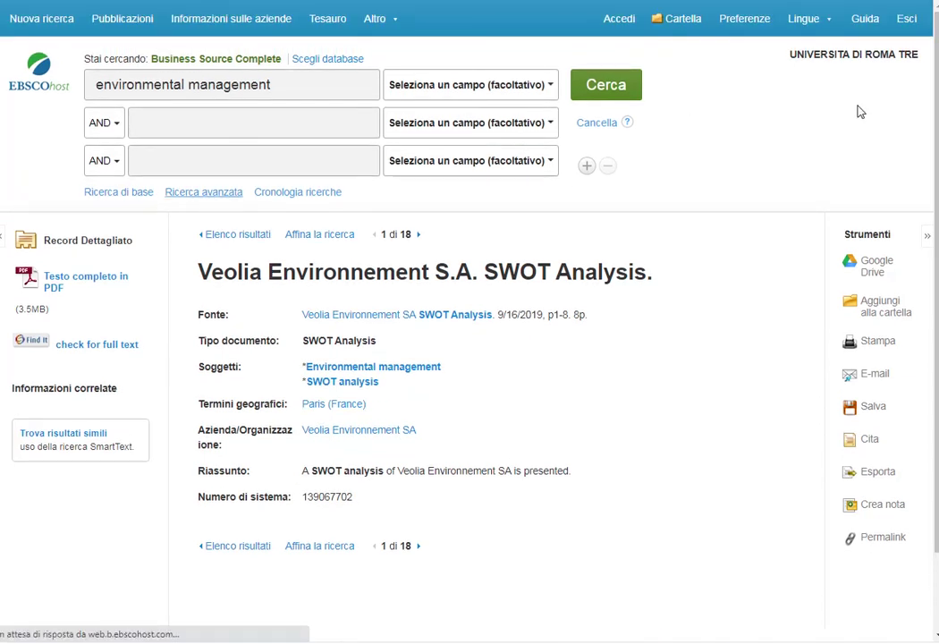
scroll(469, 322, down, 1)
scroll(320, 113, up, 1)
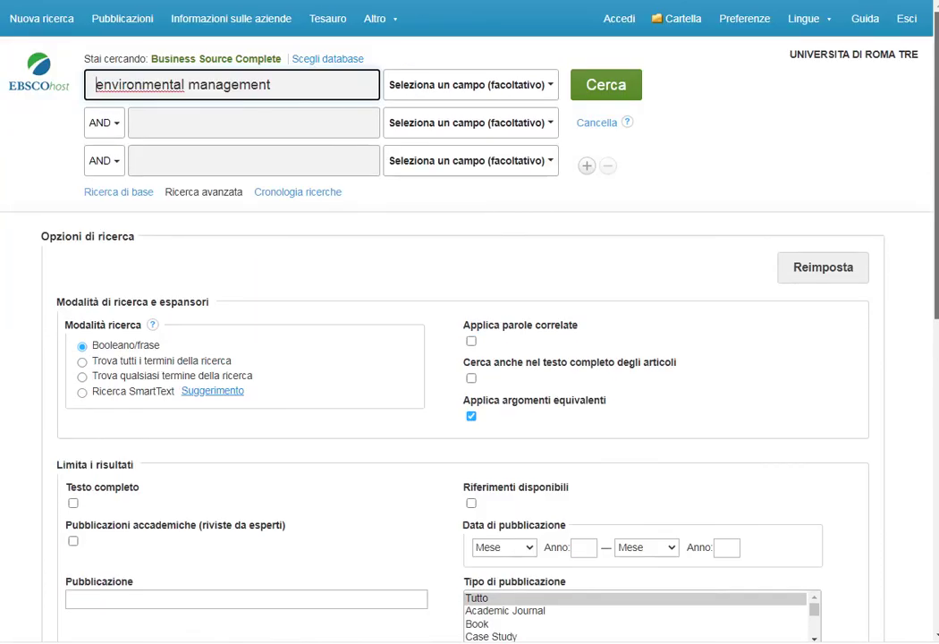
Replace the first search term with Investigating Environmental performance management
drag(320, 91, 80, 76)
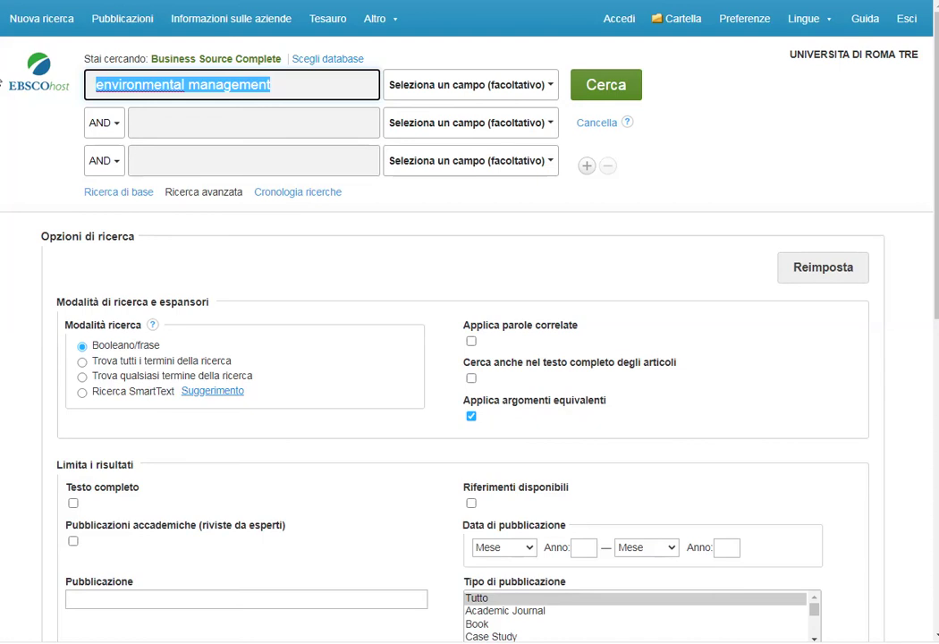
text(Invb)
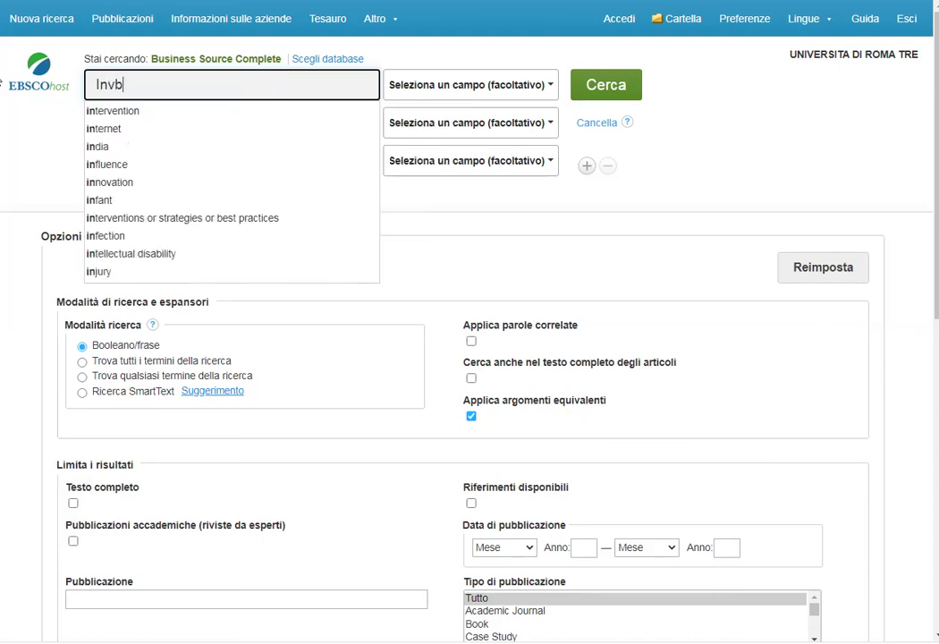
text(estigating)
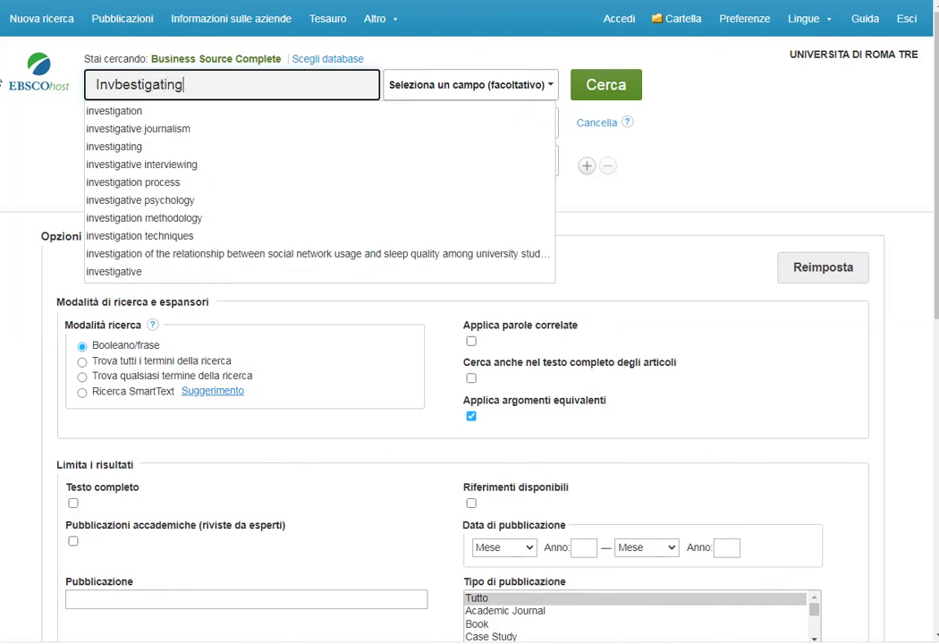
text( E)
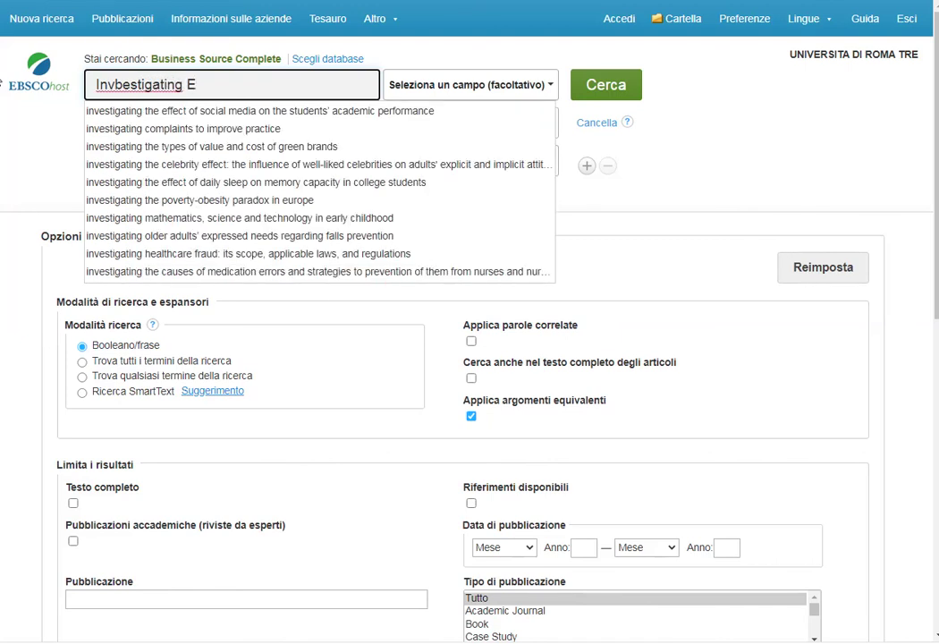
text(nvi)
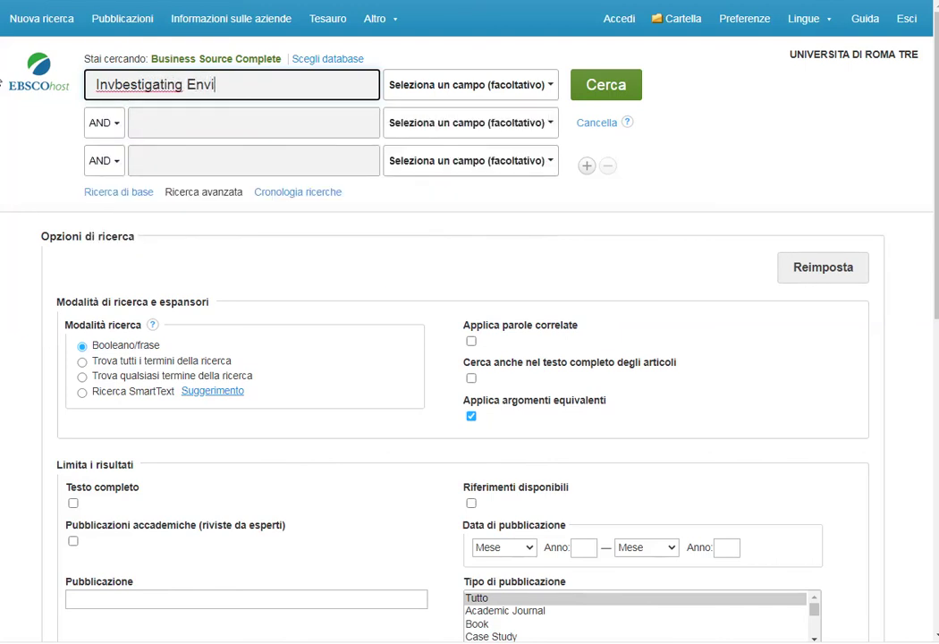
text(ronmental)
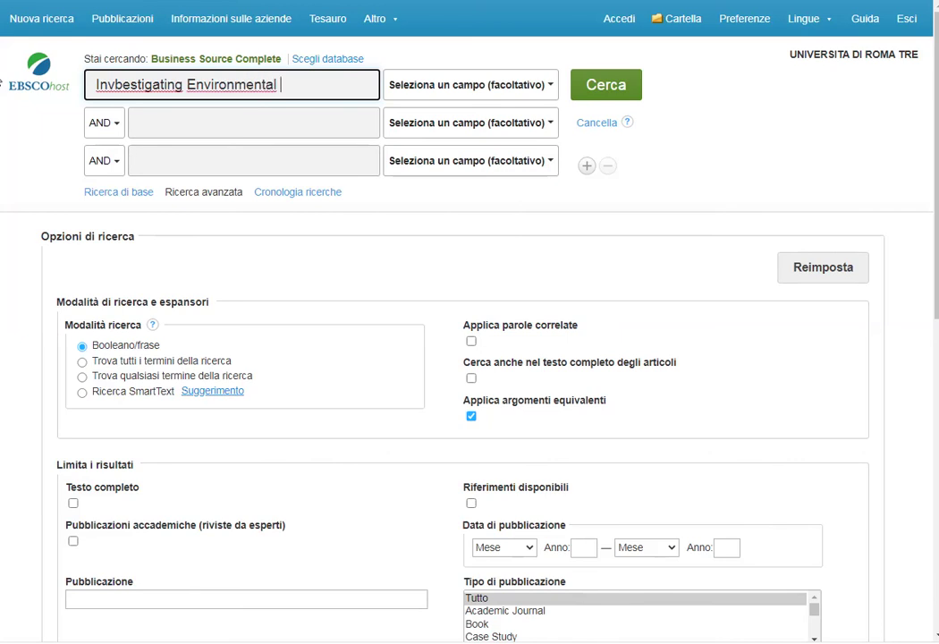
text( performance )
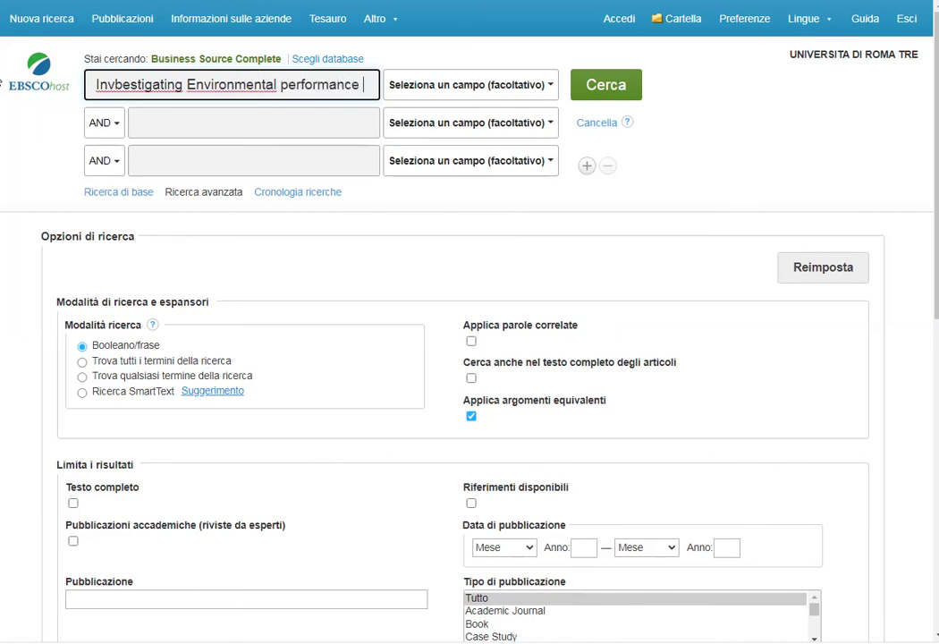
text(mana)
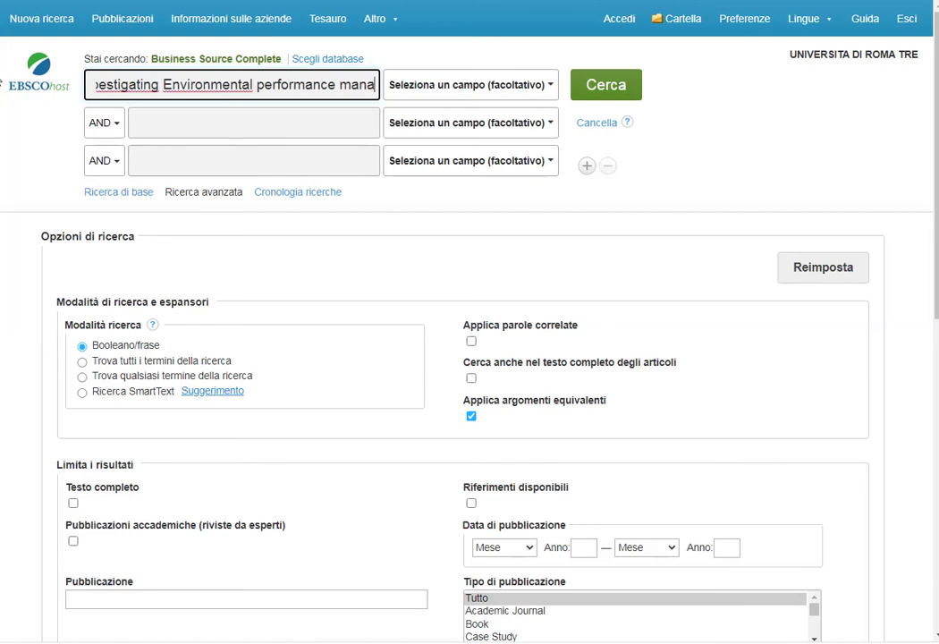
text(gement)
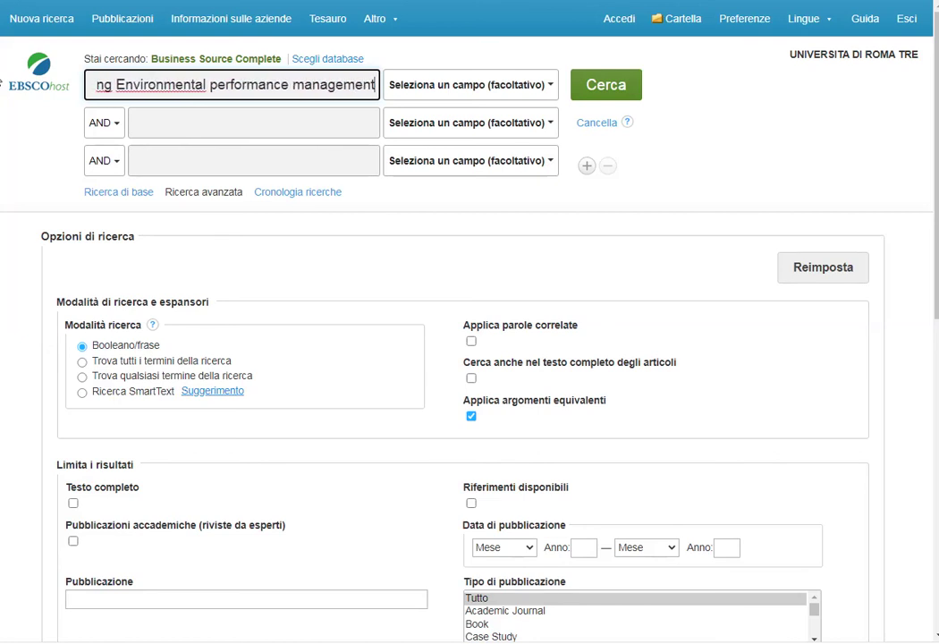
key(Left)
key(Left)
key(Left)
key(Left)
key(Left)
key(Left)
key(Left)
key(Left)
key(Left)
key(Left)
key(Left)
key(Left)
key(Left)
key(Left)
key(Left)
key(Left)
key(Left)
key(Left)
key(Left)
key(Left)
key(Left)
key(Left)
key(Left)
key(Left)
key(Left)
key(Left)
key(Left)
key(Left)
key(Left)
key(Left)
key(Left)
key(Left)
key(Left)
key(Left)
key(Left)
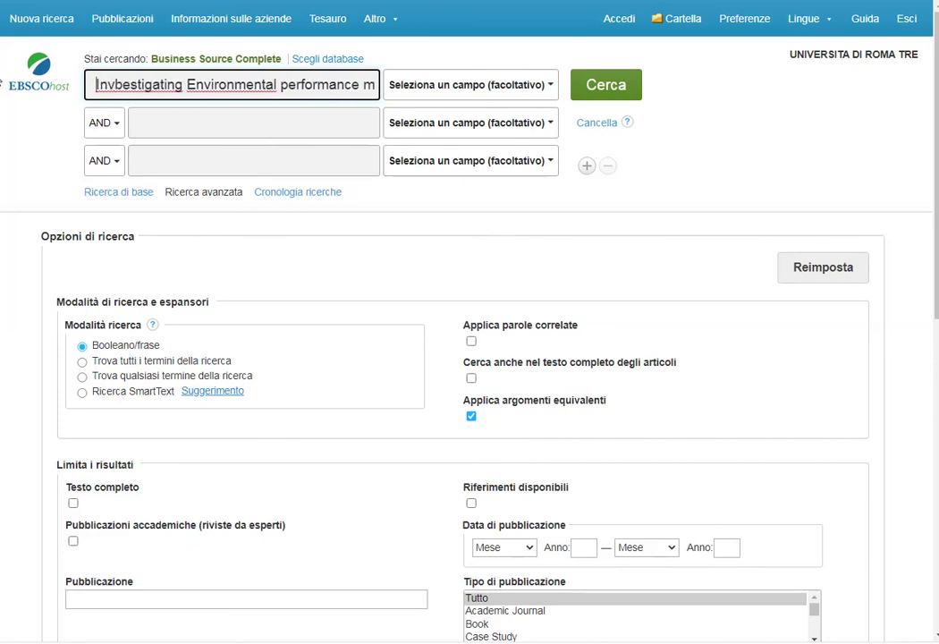
click(121, 83)
key(BackSpace)
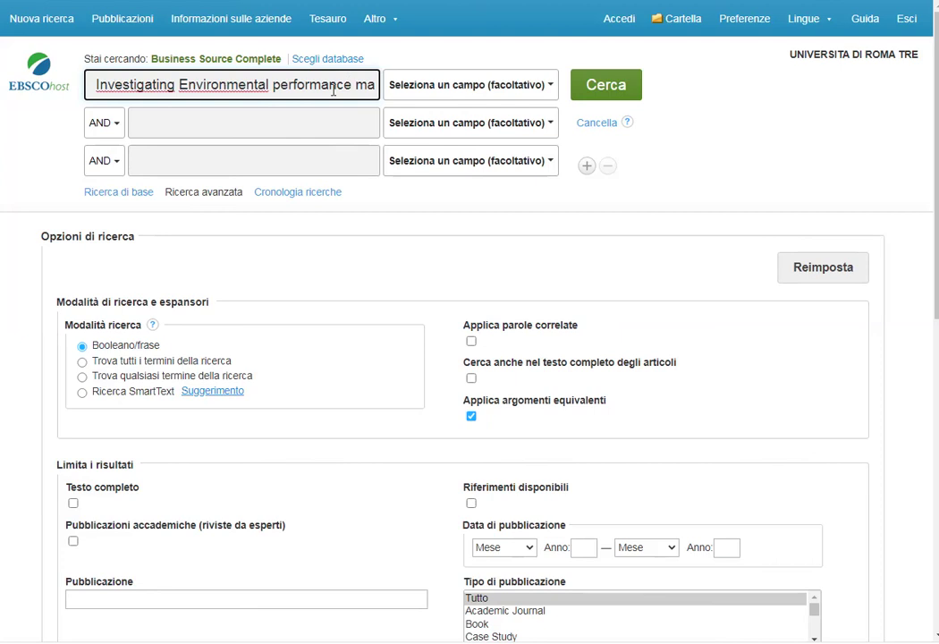
Restrict the first search term to the TI Titolo field and run the search
click(552, 87)
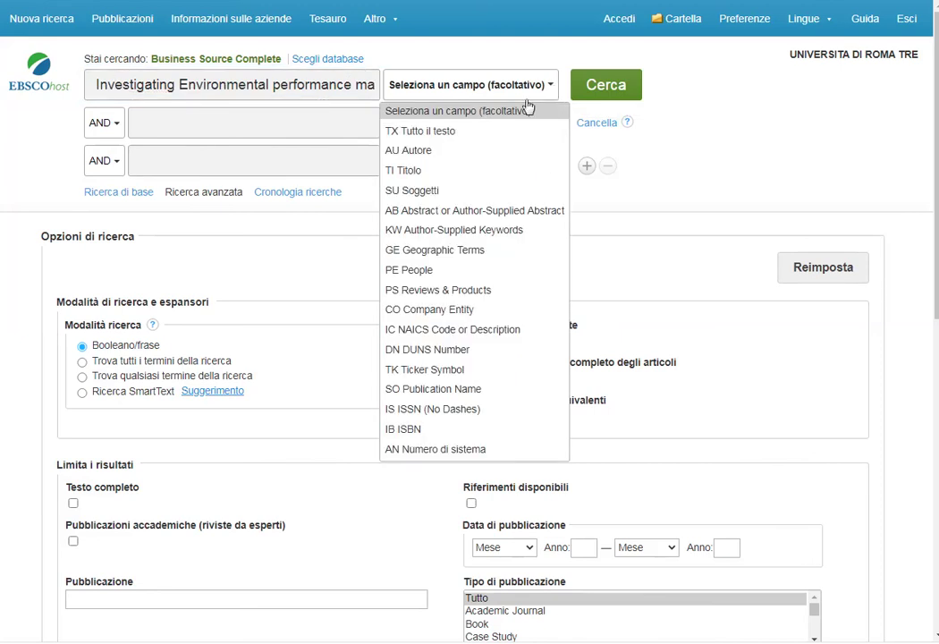
click(426, 171)
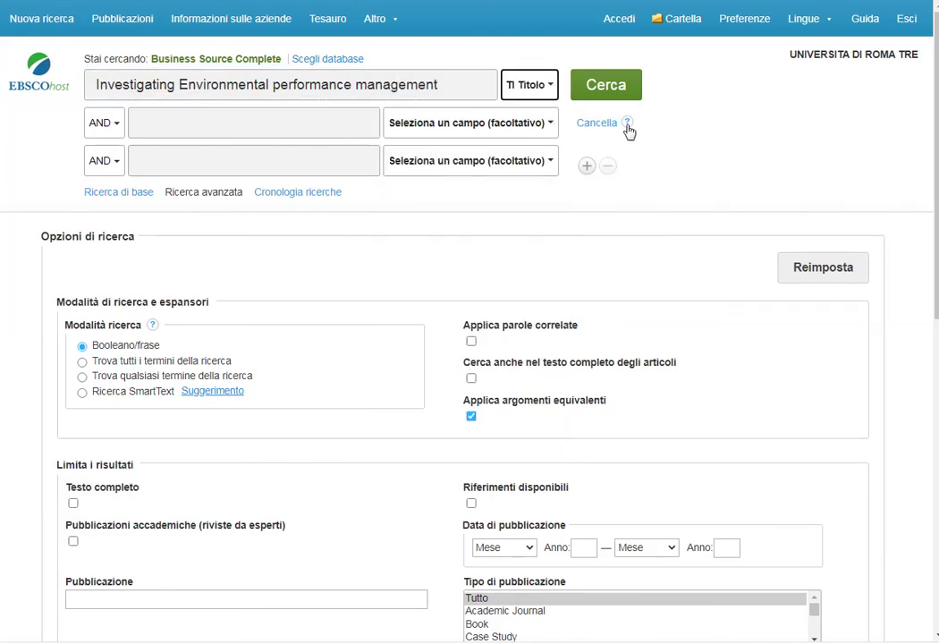
click(603, 93)
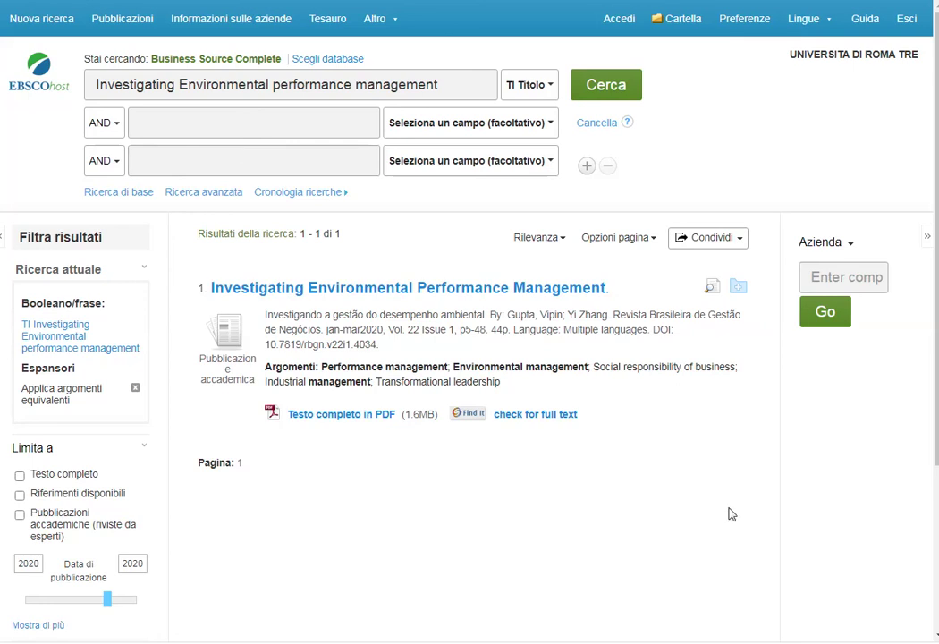
View the full-text PDF of the article Investigating Environmental Performance Management and go back to the search results
click(354, 420)
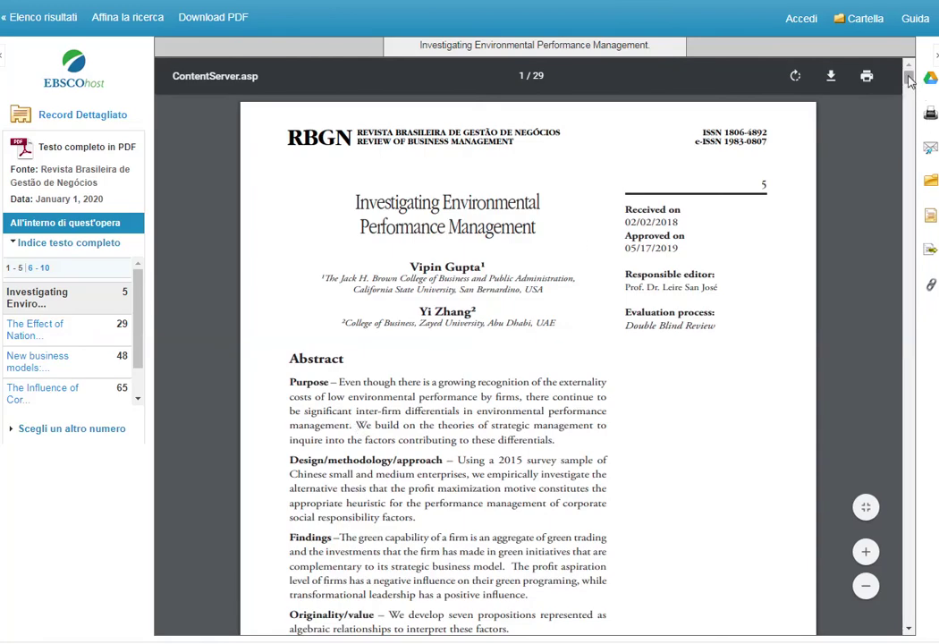
drag(909, 81, 918, 51)
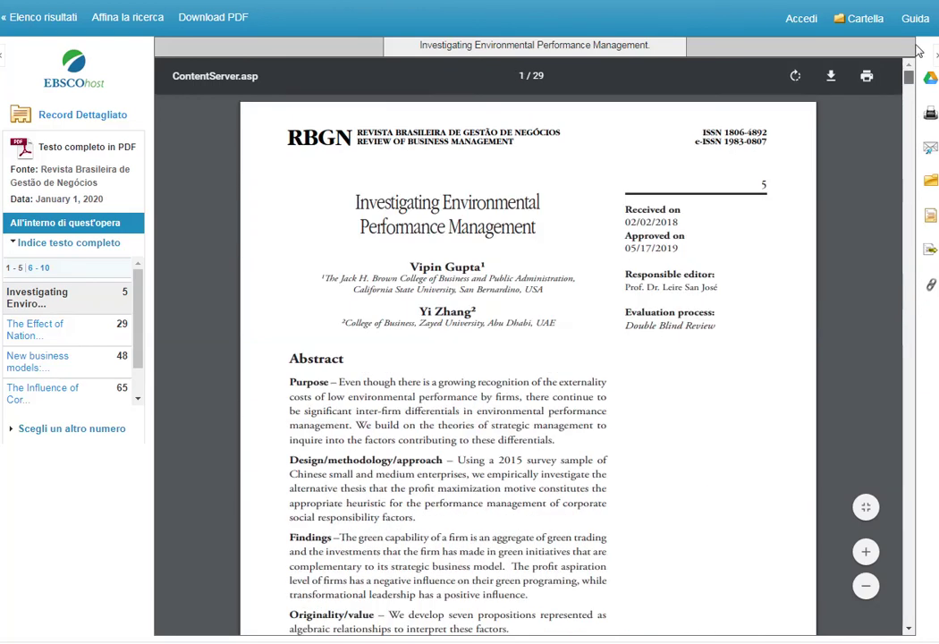
key(alt+Left)
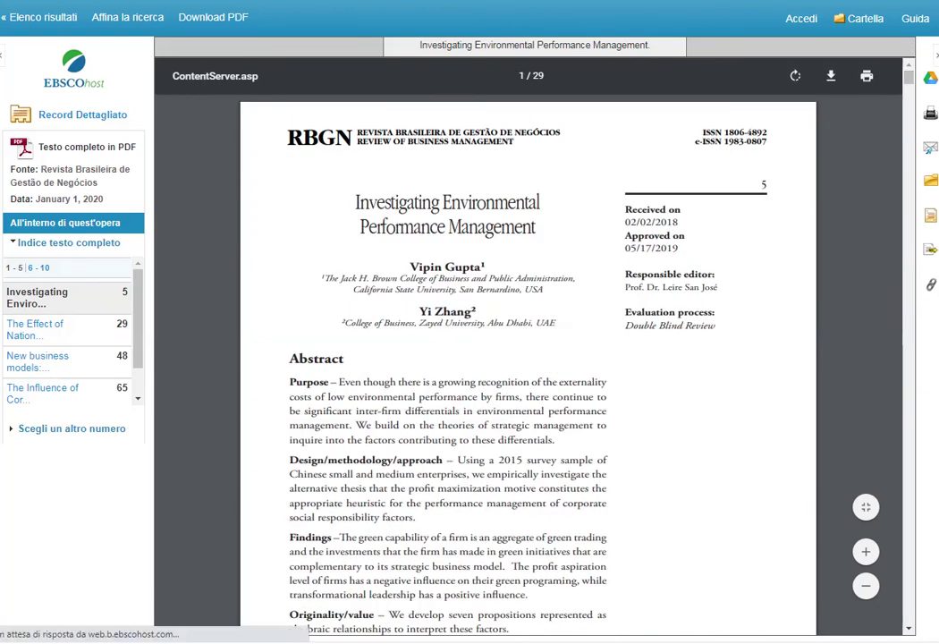